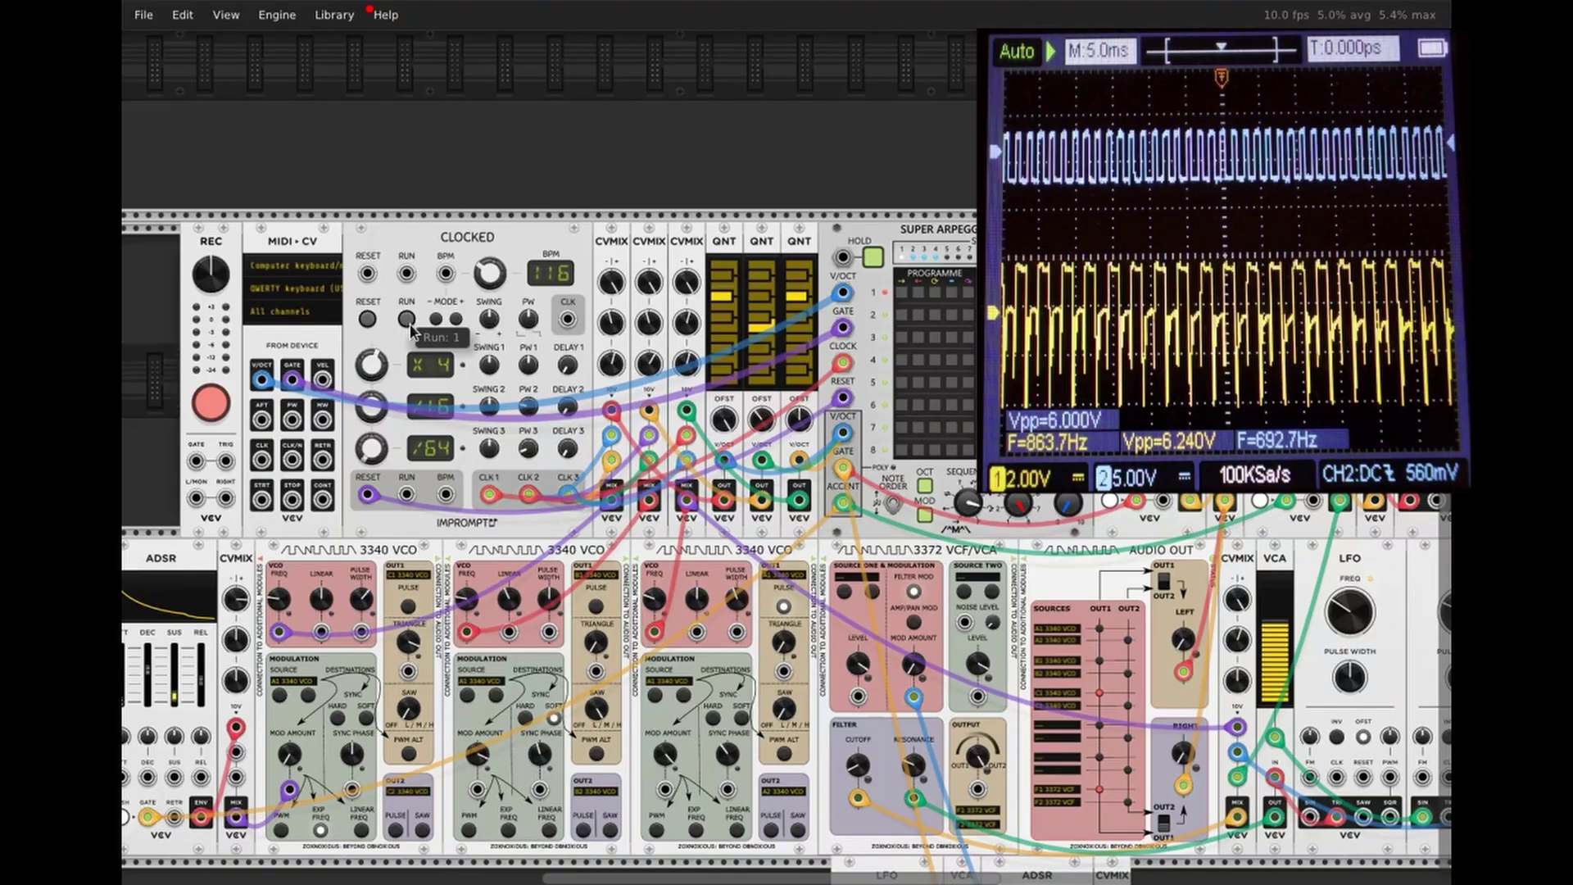
Start the Clocked module running, then scroll down to the lower rack modules.
click(406, 321)
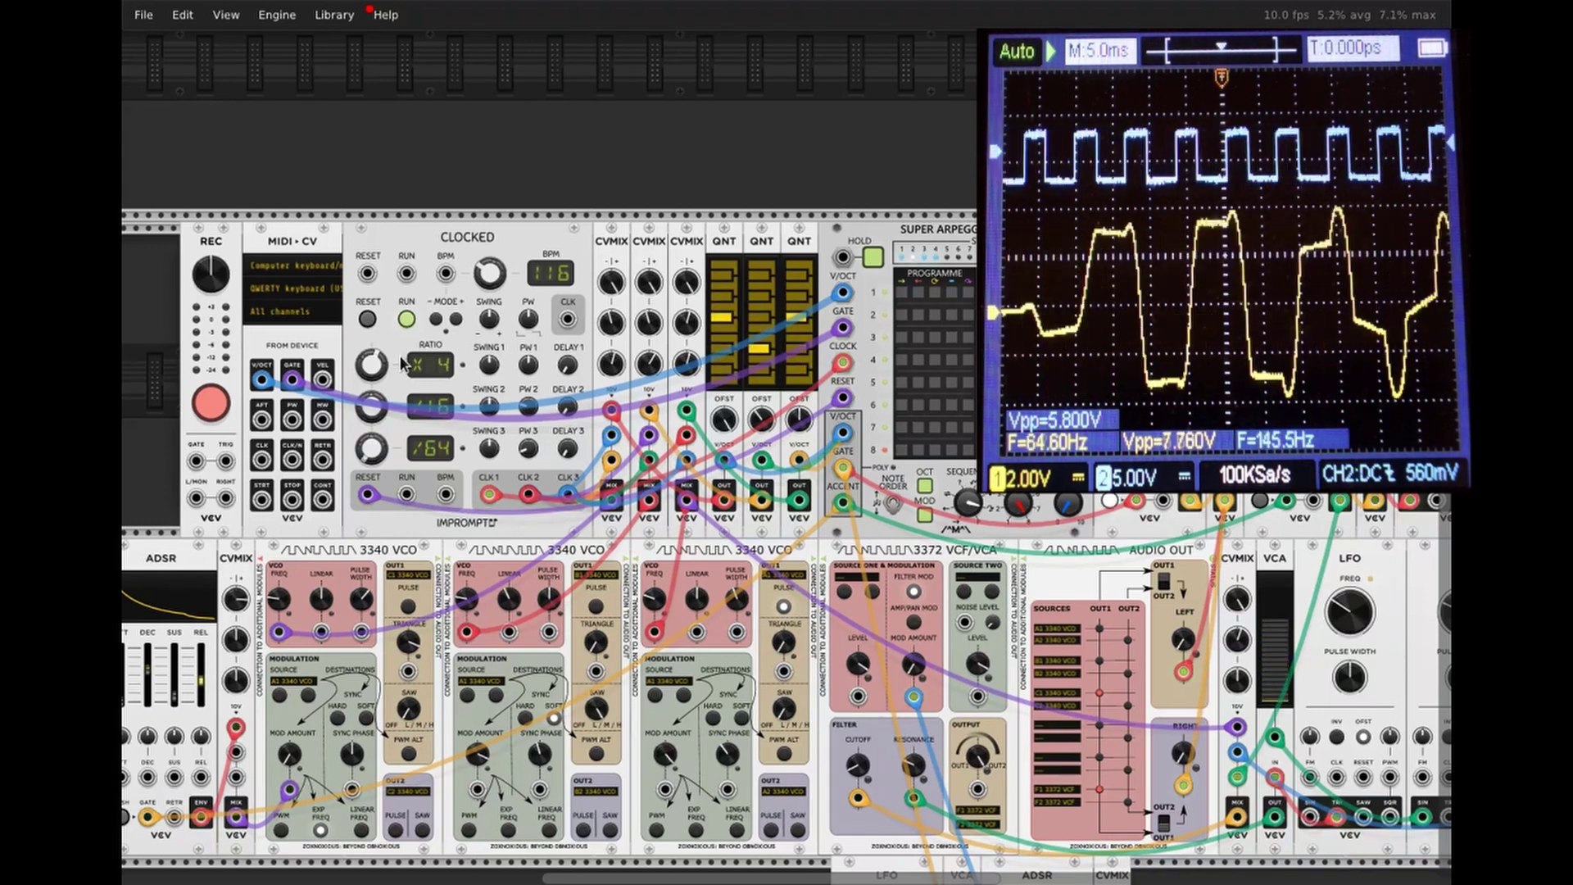
scroll(402, 363, down, 1)
scroll(401, 361, down, 1)
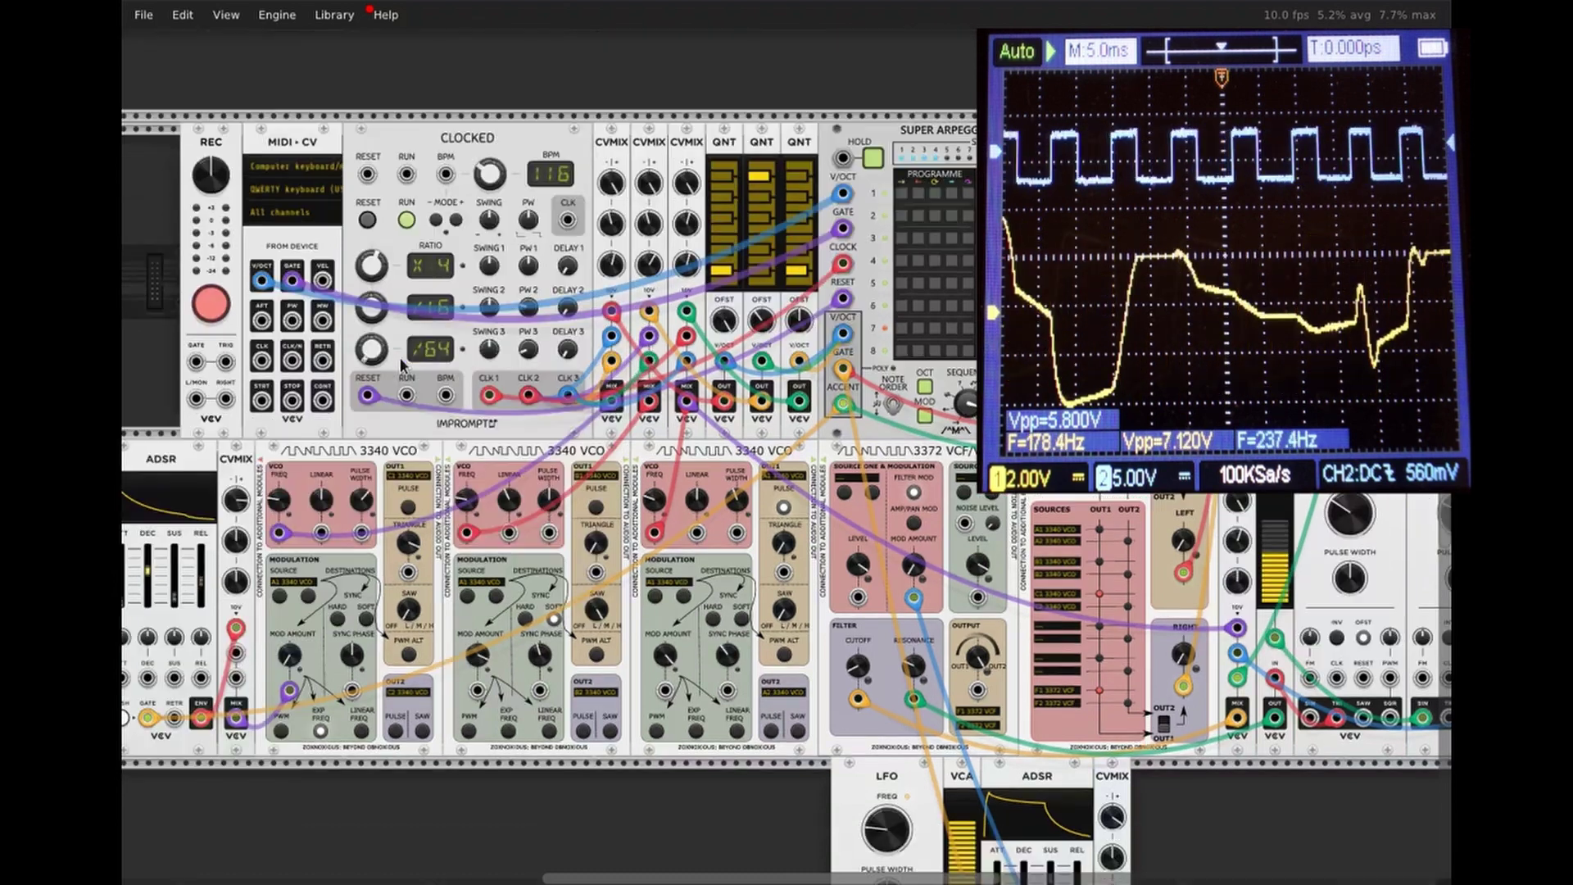
scroll(400, 357, down, 1)
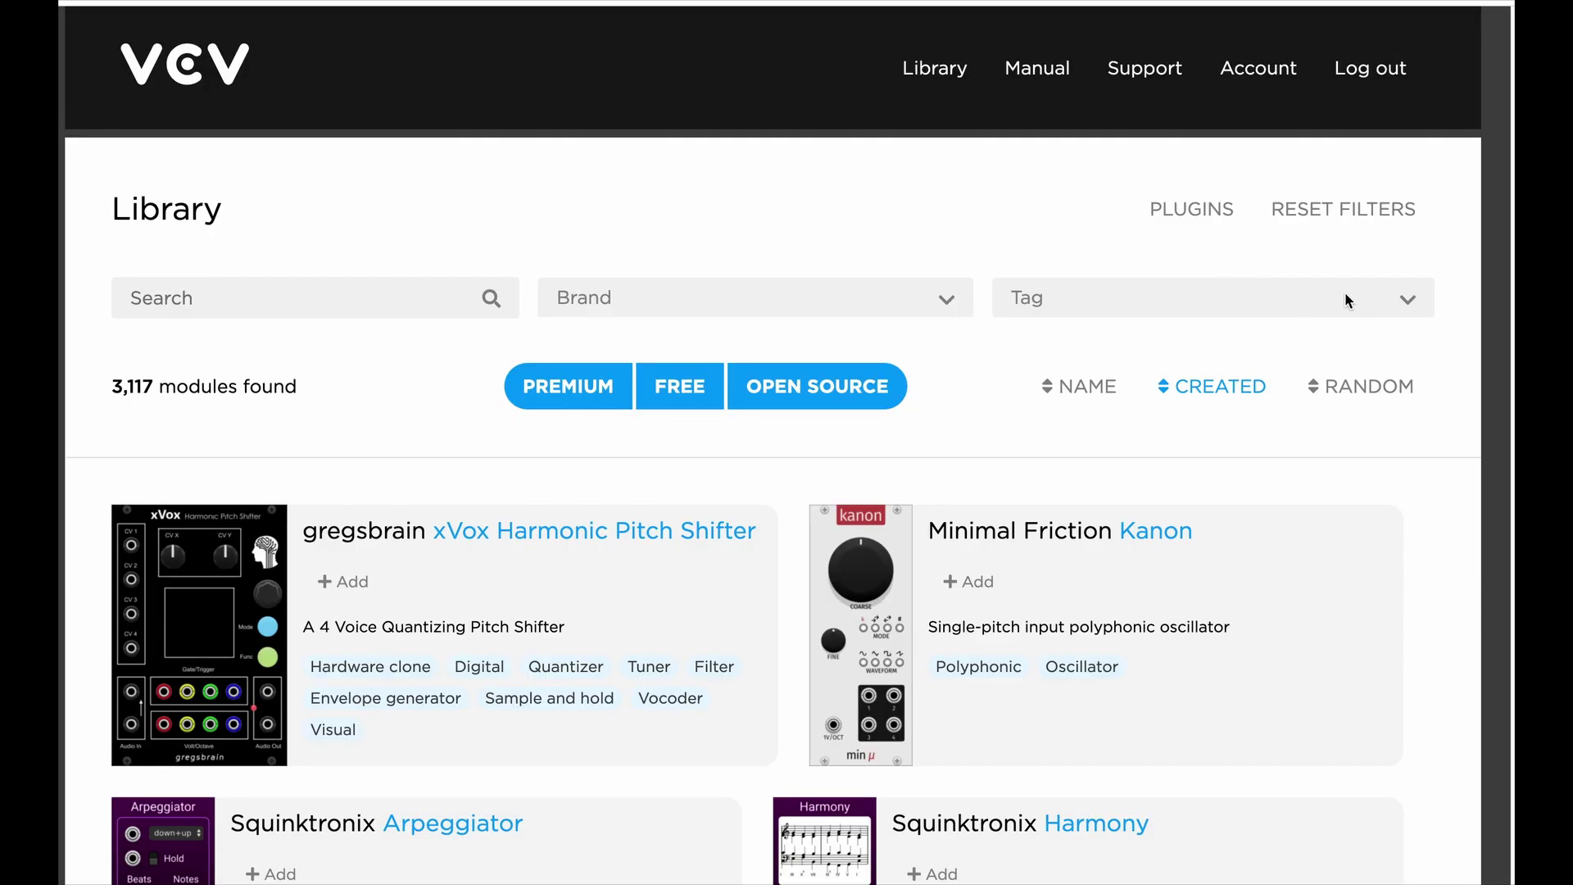
click(1413, 299)
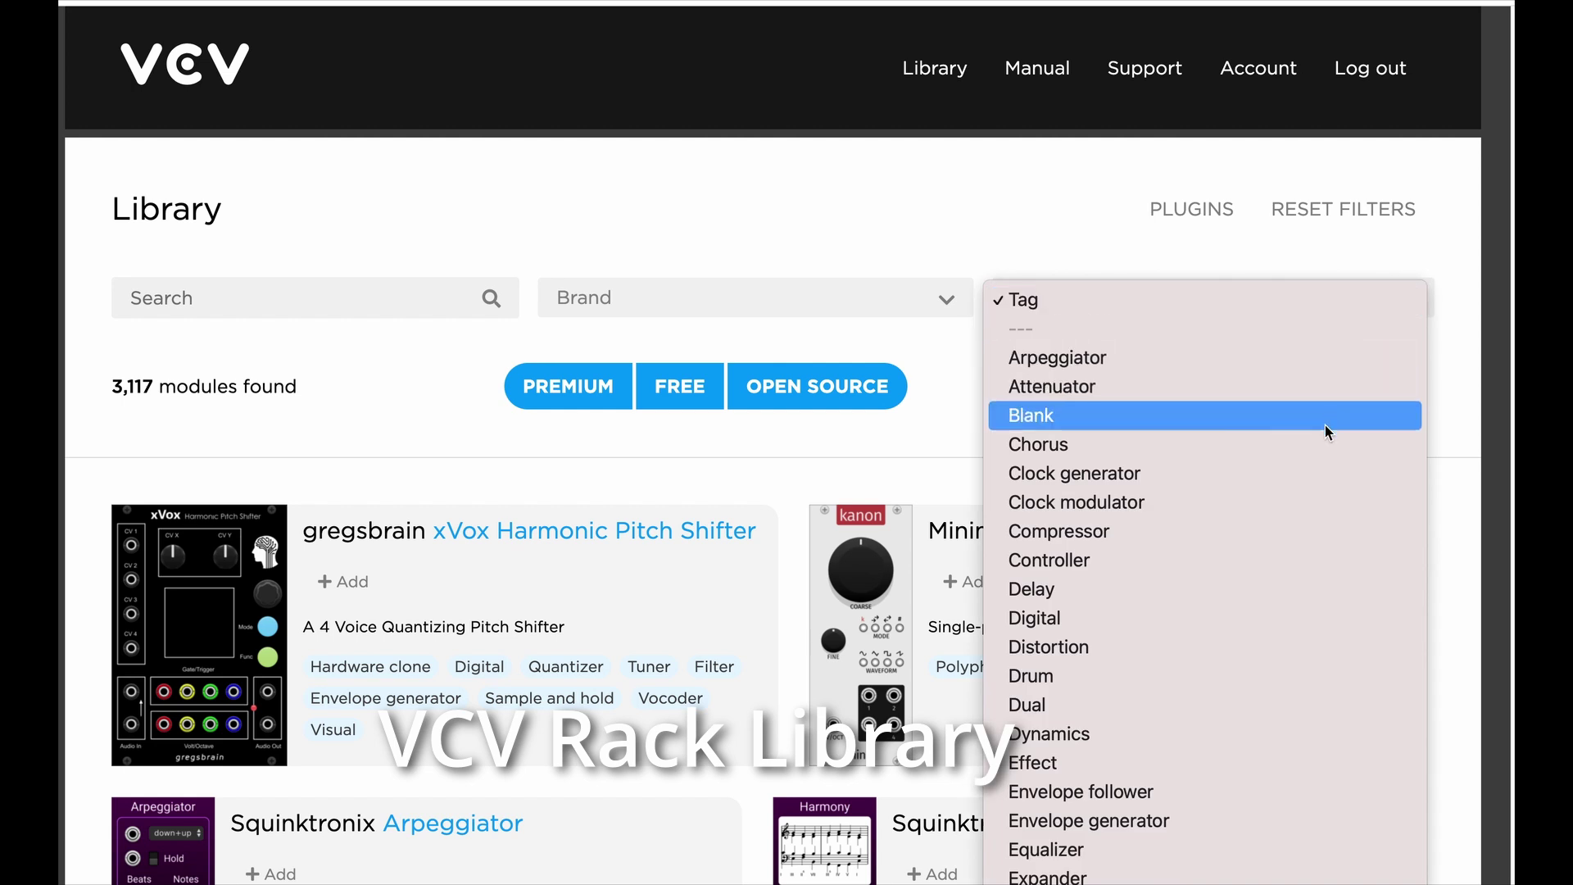
scroll(1299, 597, down, 5)
scroll(1298, 597, down, 5)
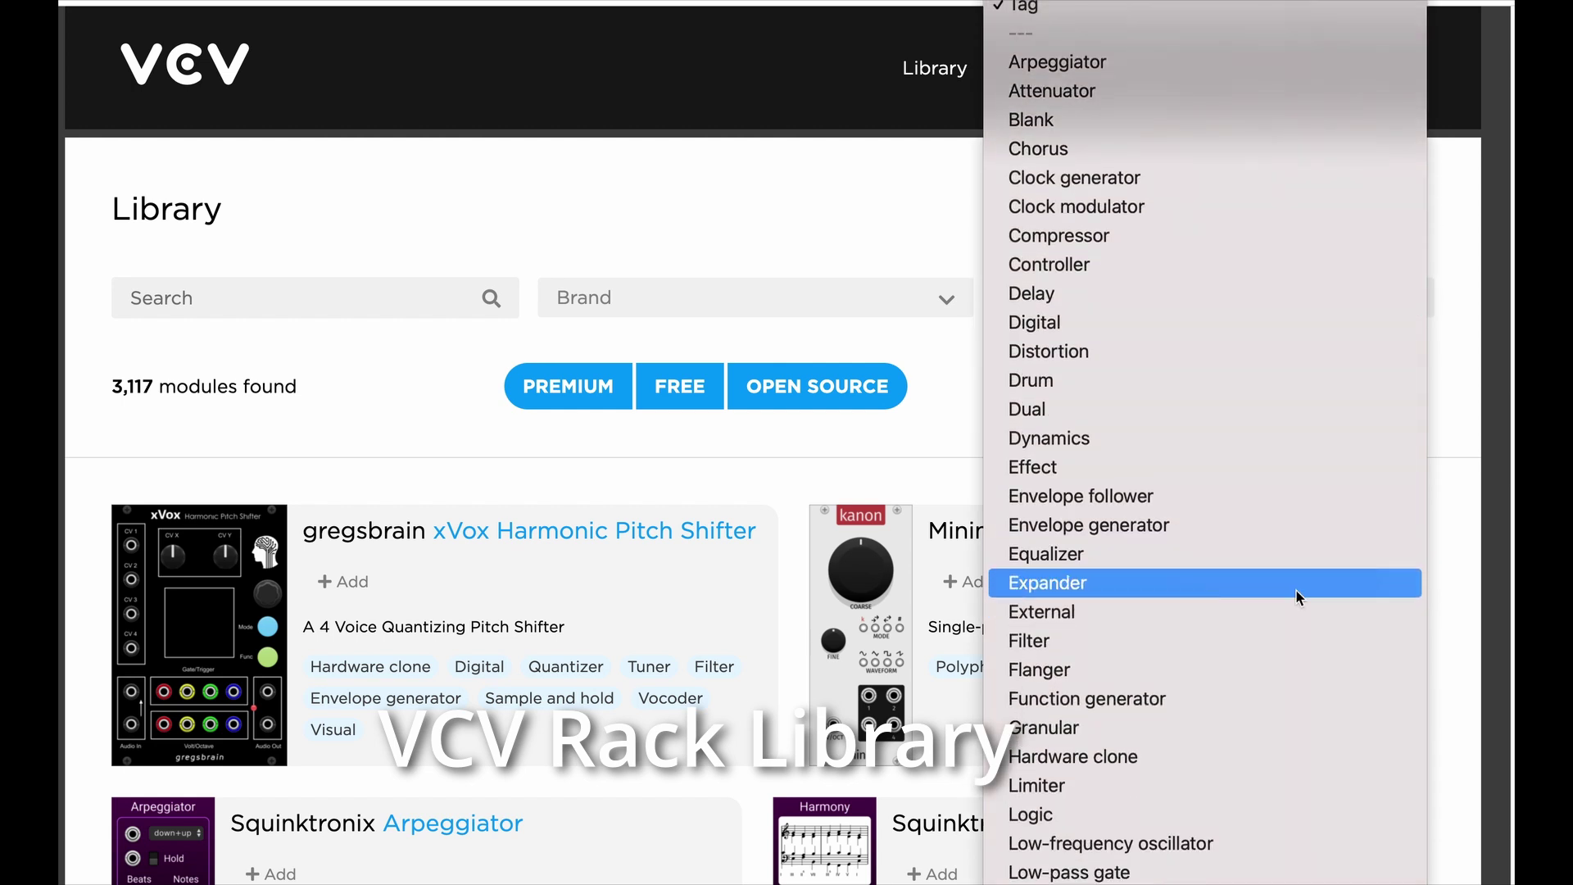
scroll(1298, 596, down, 6)
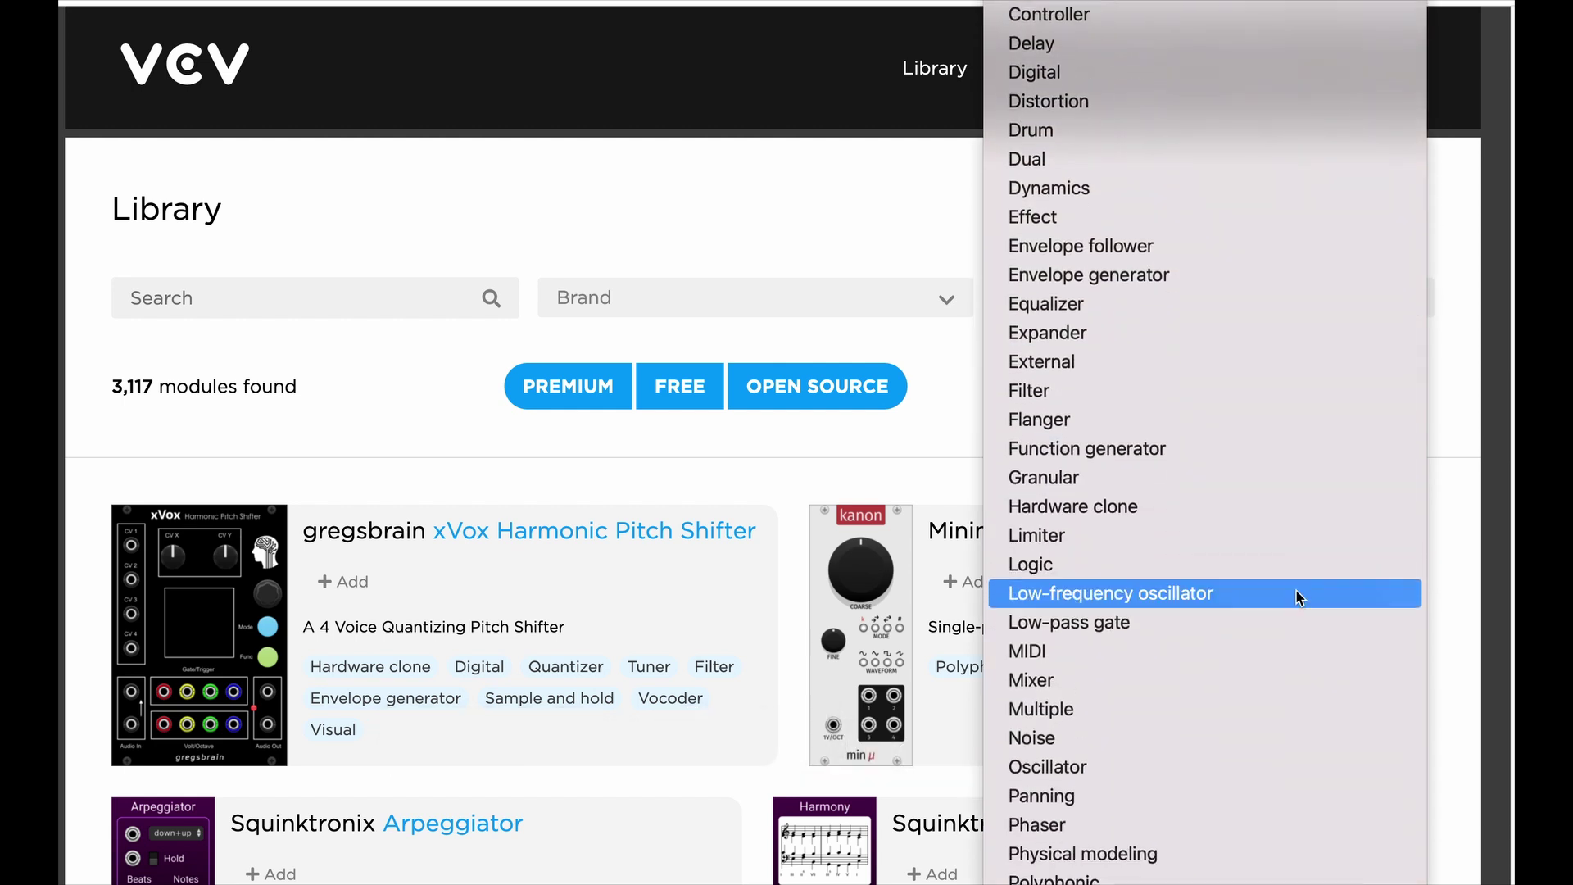
scroll(1296, 590, down, 4)
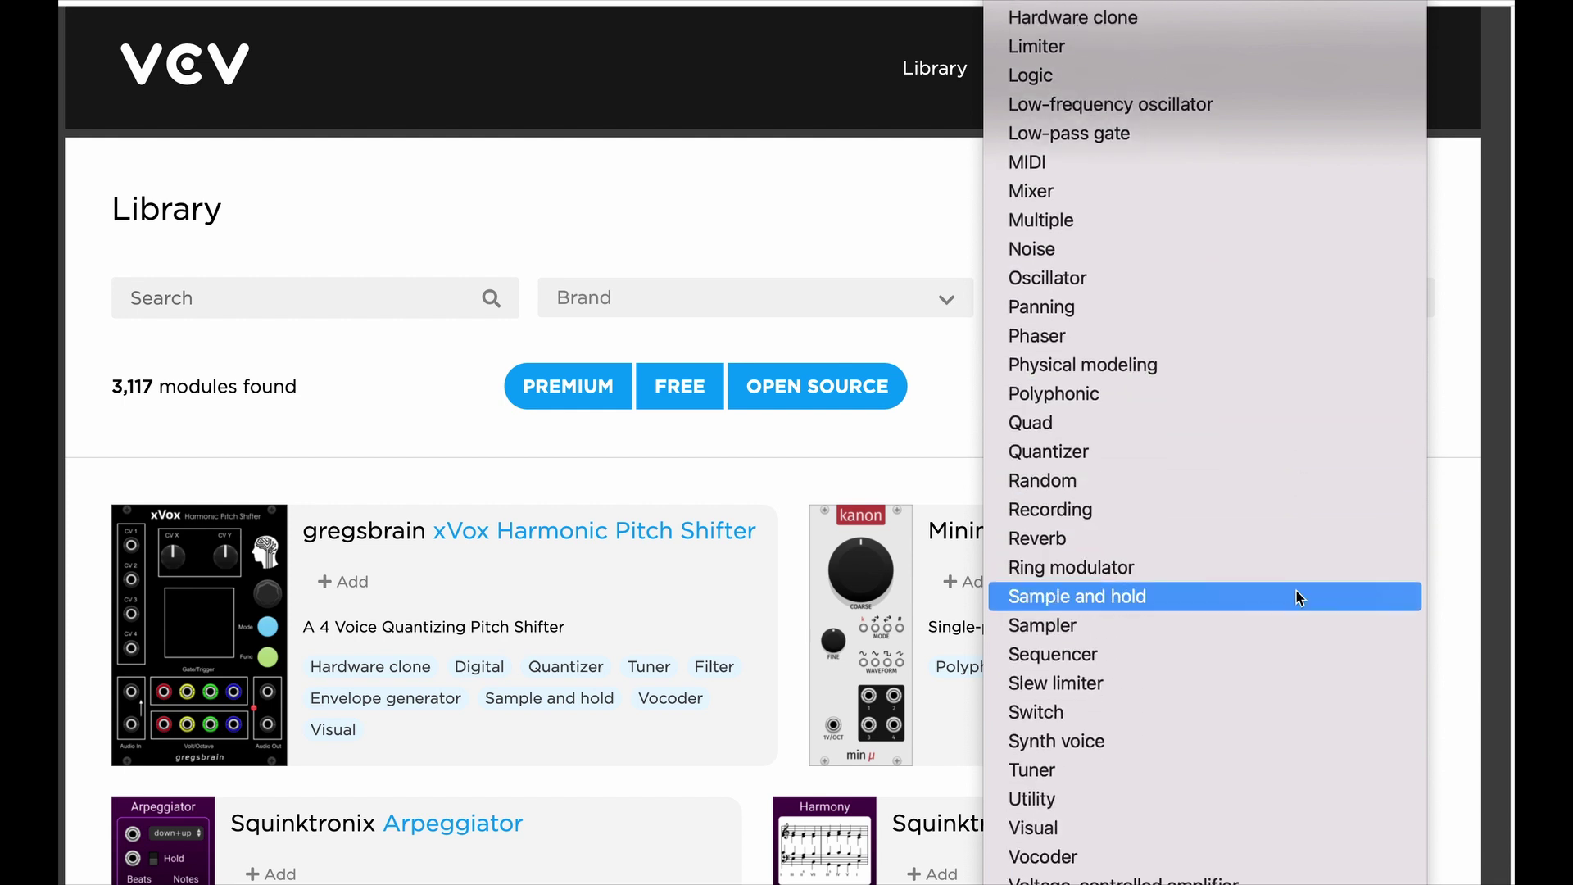
click(775, 449)
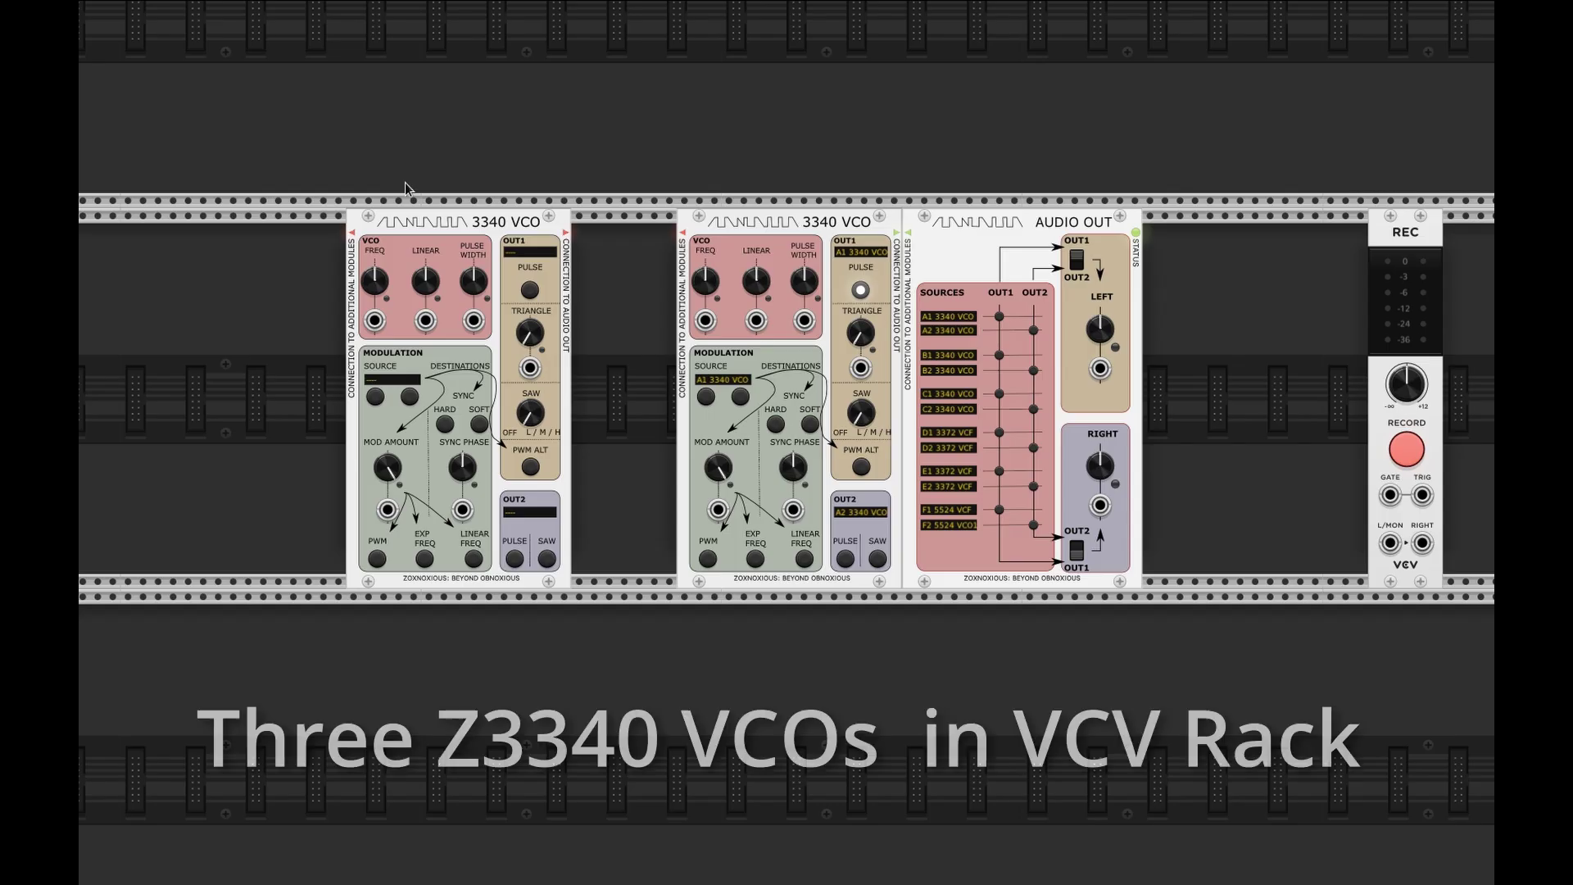
Slide the first 3340 VCO right, then add a new 3340 VCO docked against the second.
drag(430, 222, 675, 235)
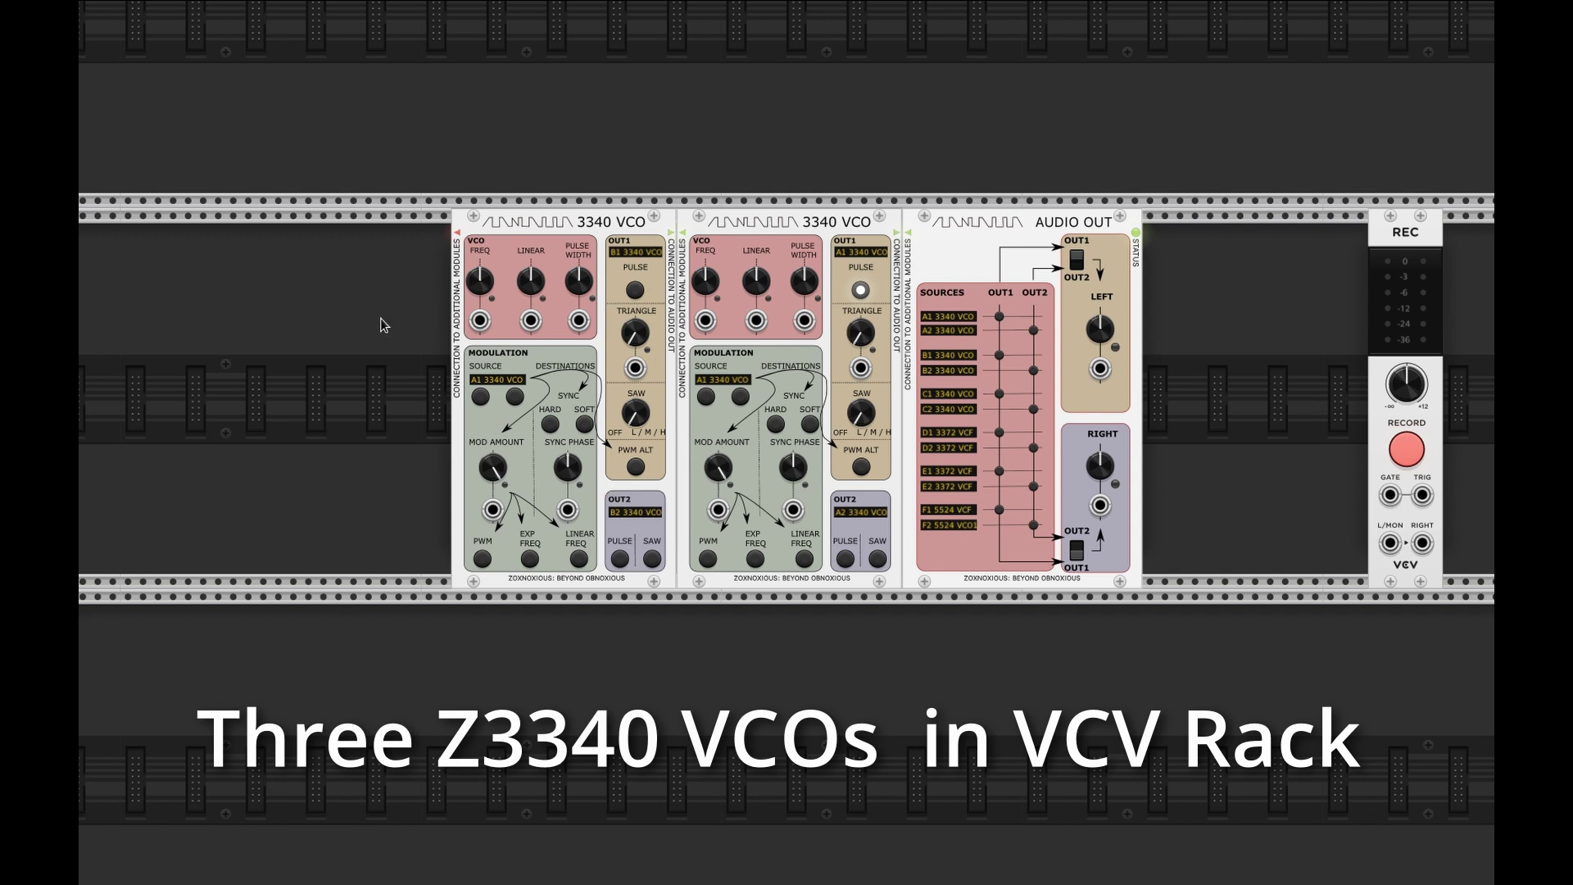
right_click(261, 332)
click(263, 135)
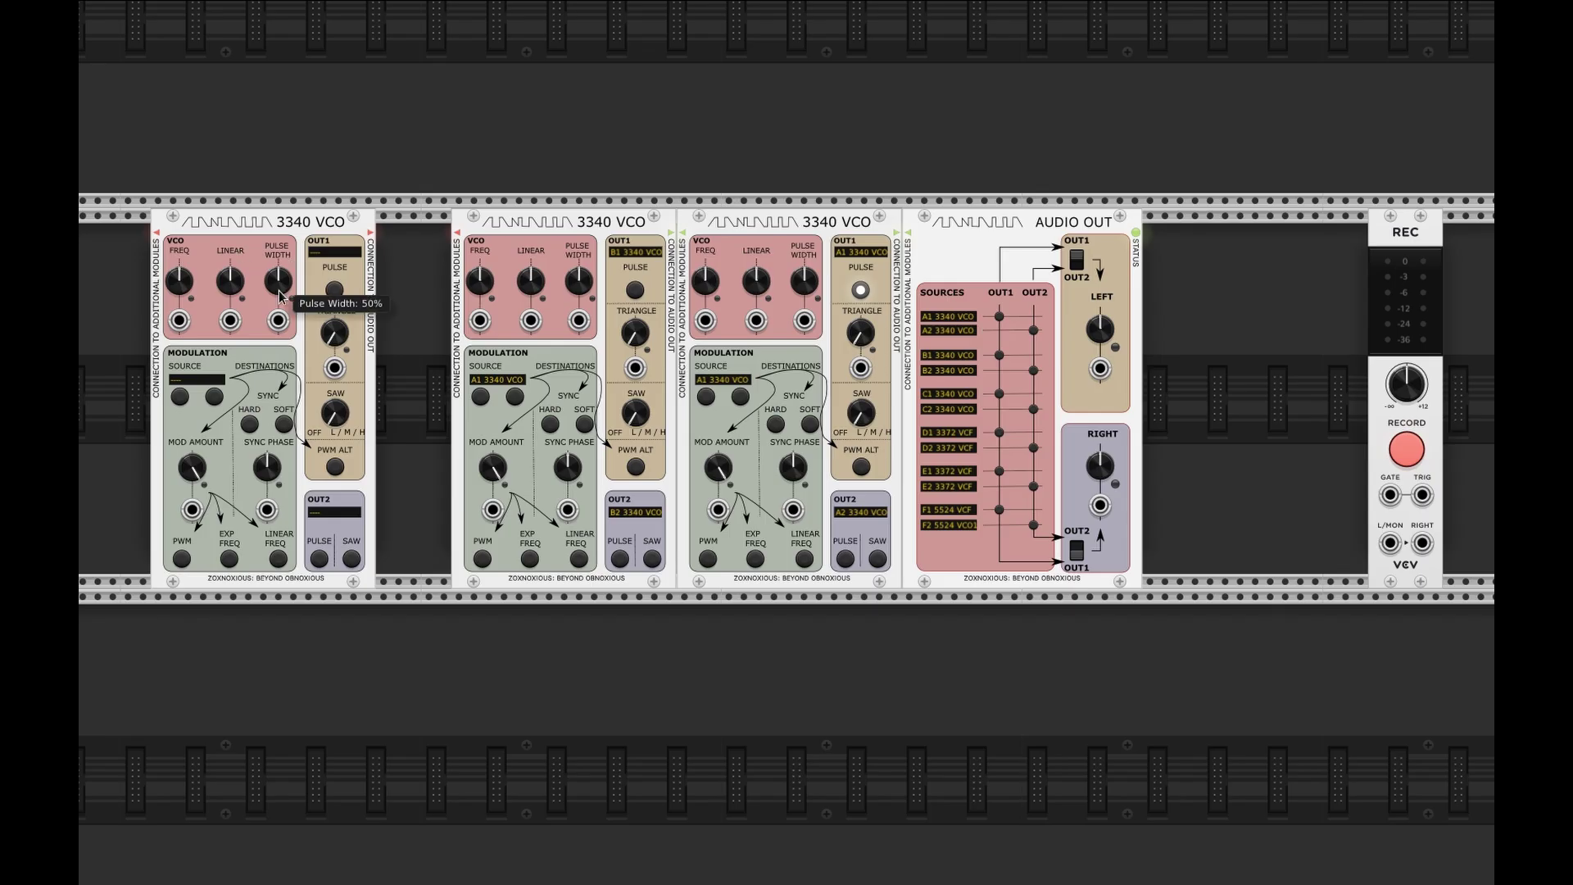
drag(301, 251, 373, 279)
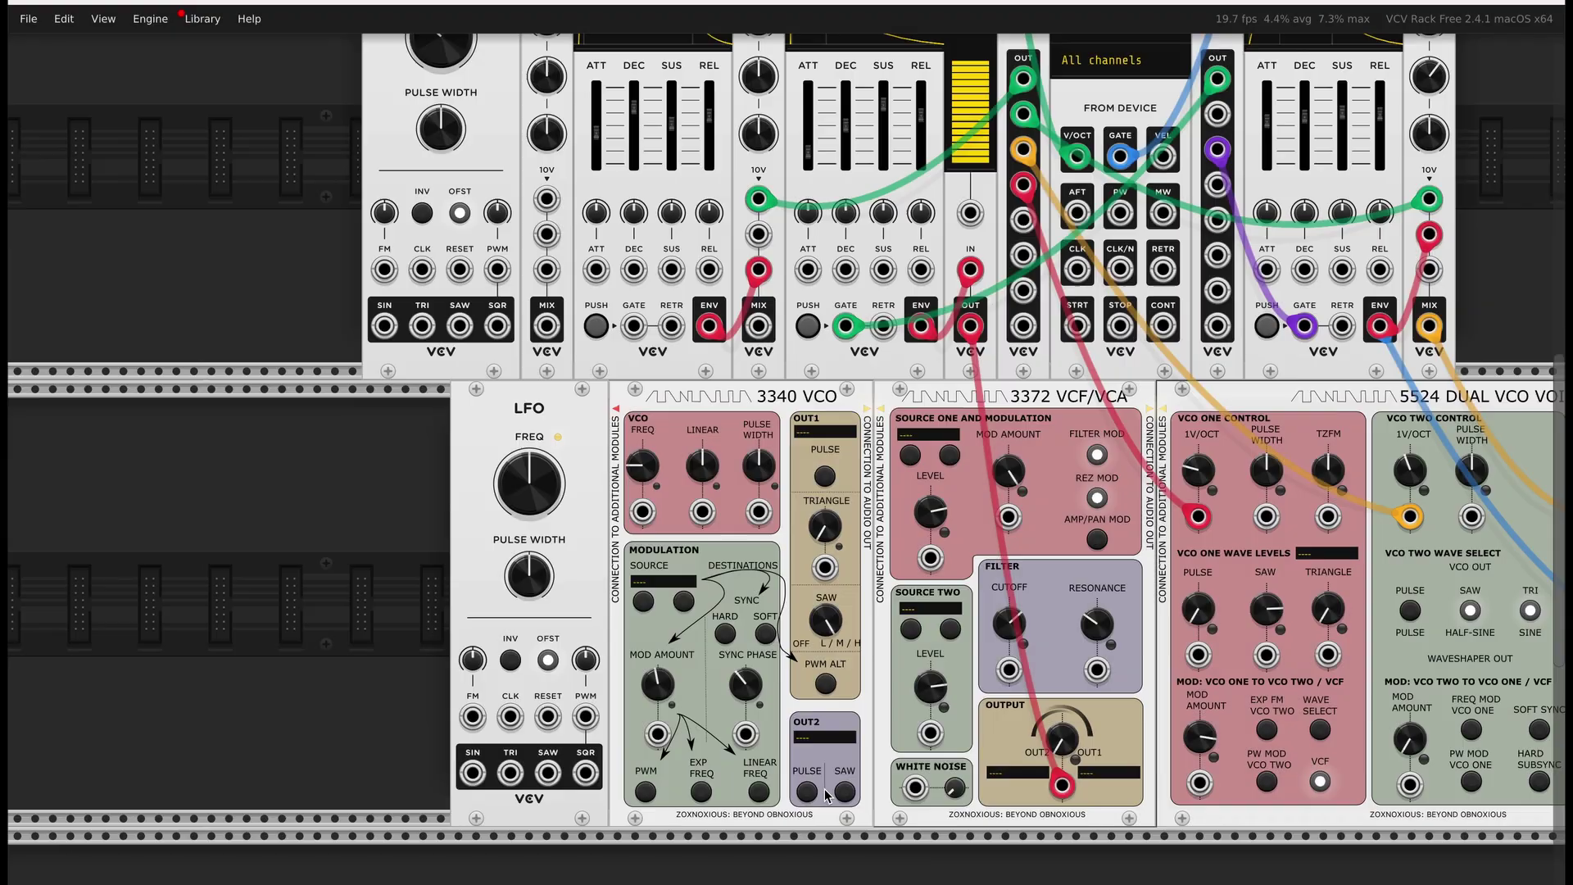
Patch LFO sine to VCO modulation, LFO saw to frequency, CV mix to pulse width; enable OUT2 pulse.
drag(472, 772, 651, 743)
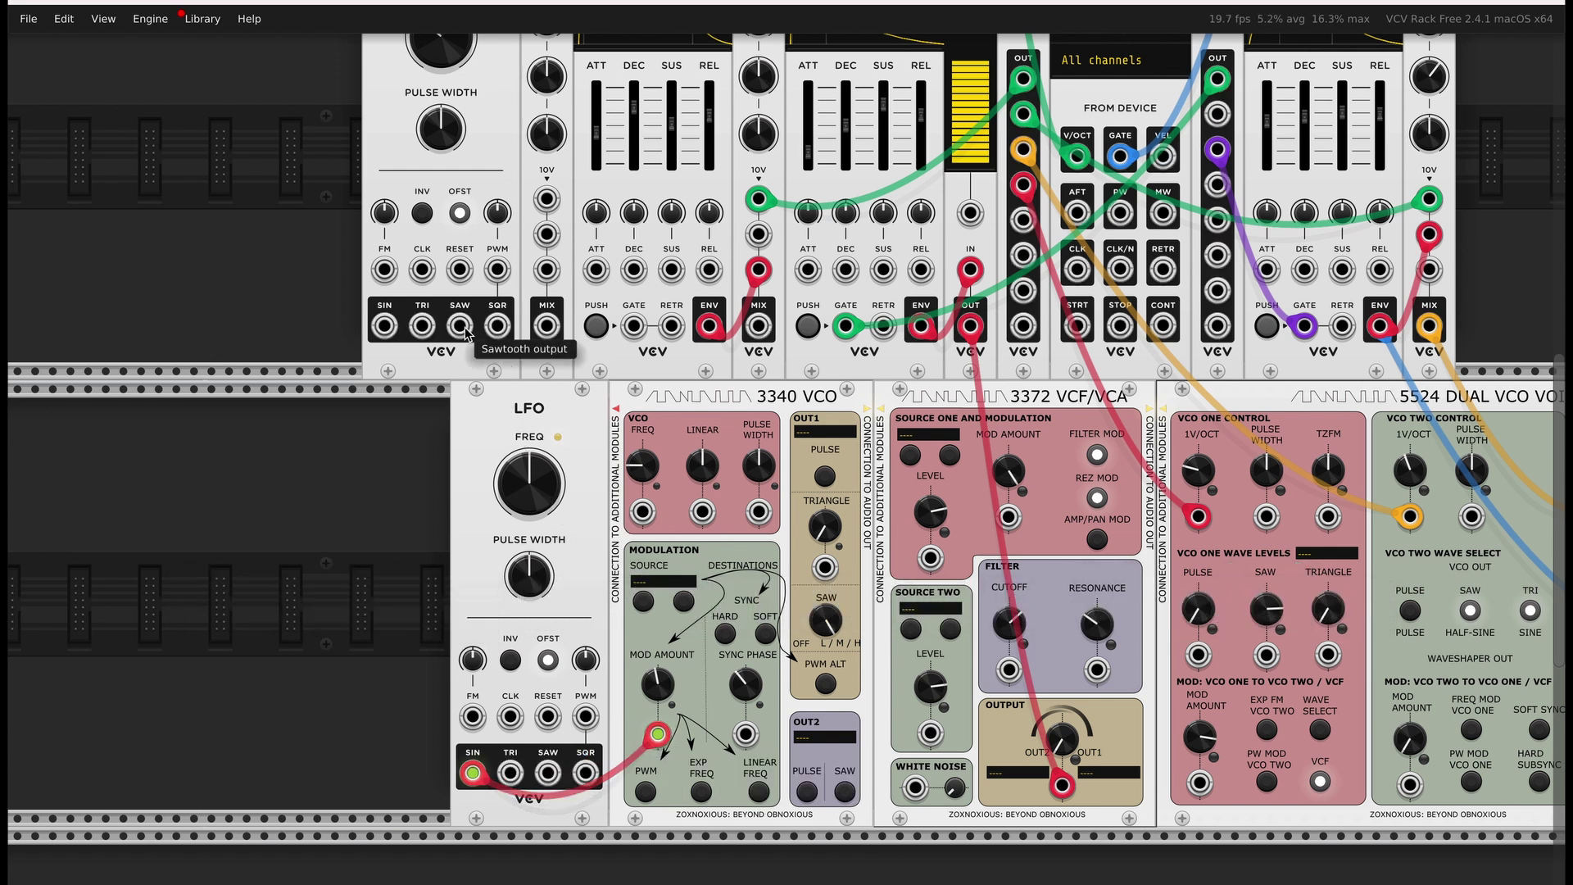
drag(460, 326, 645, 525)
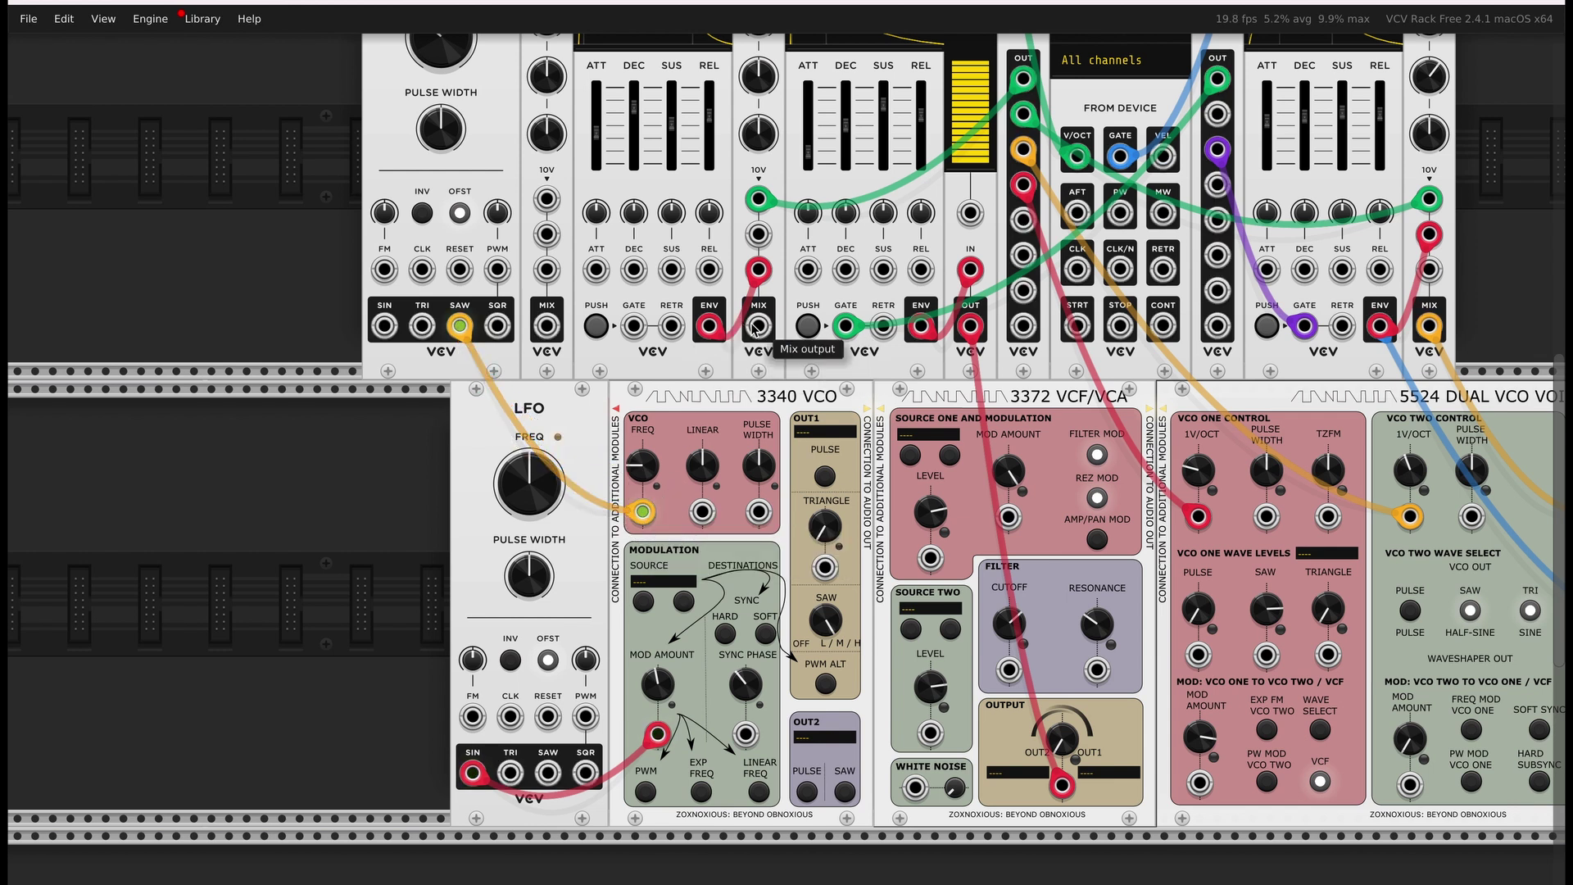
drag(757, 326, 756, 522)
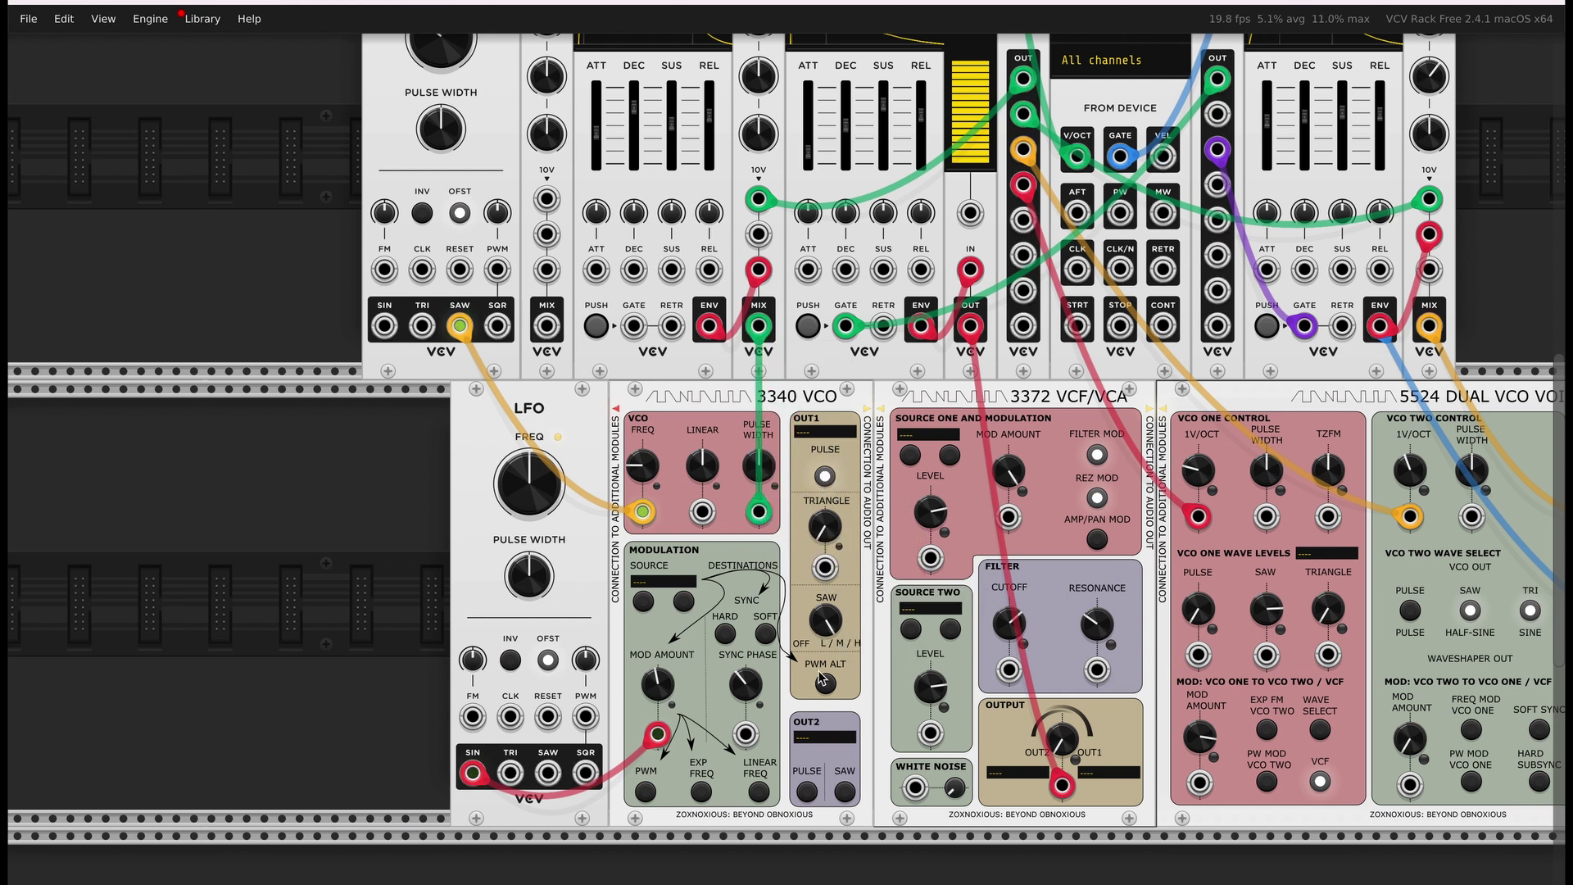
click(805, 792)
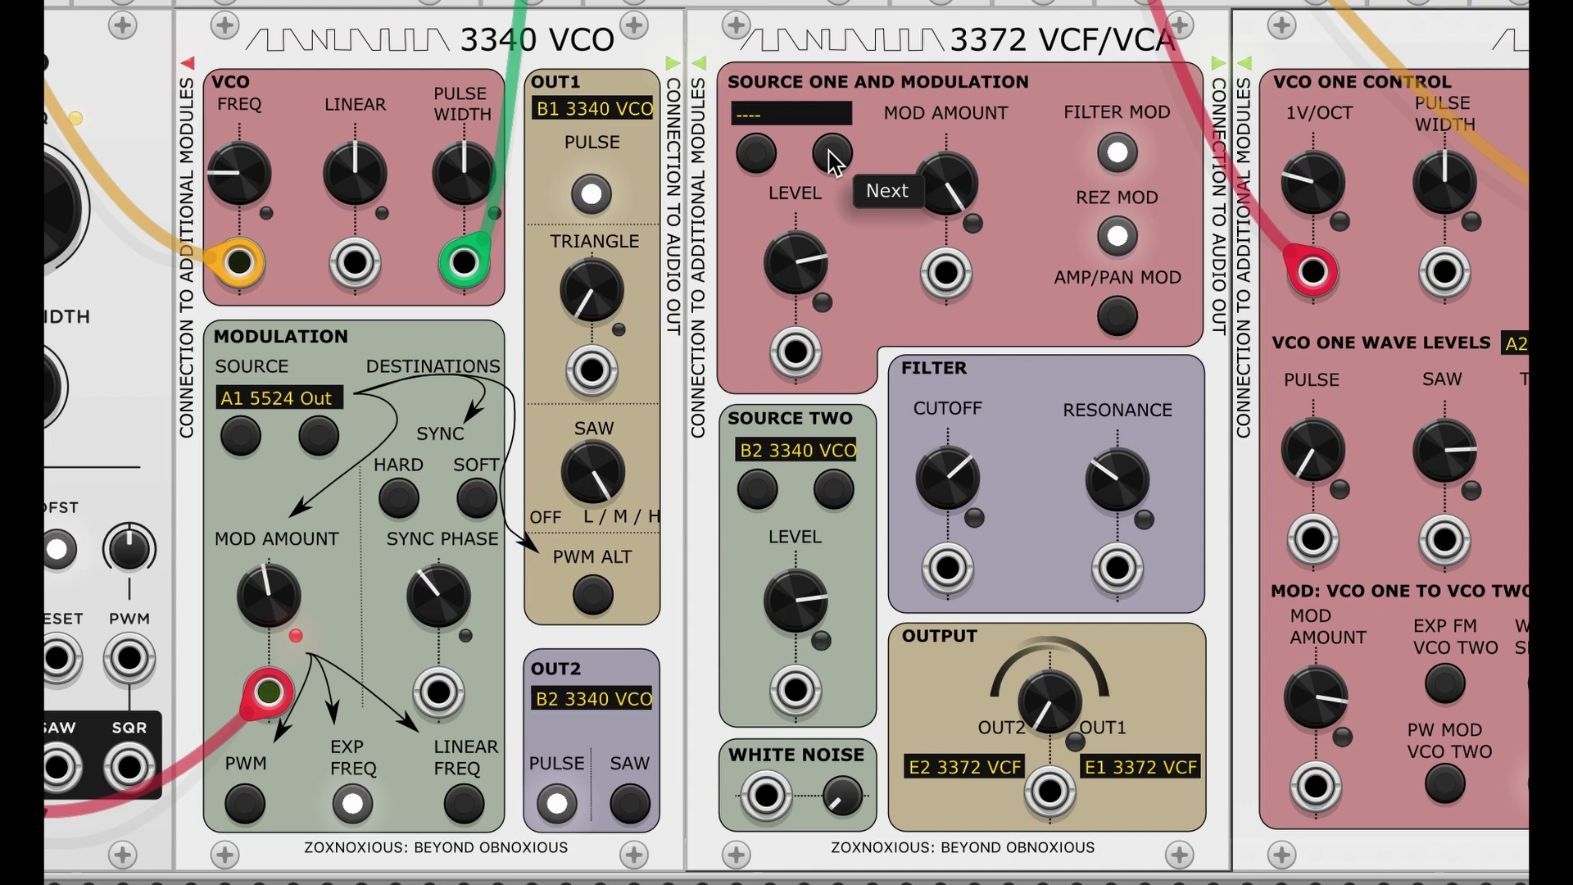
Set the filter's Source One to F2 3372 VCF and Source Two to B1 3340 VCO.
click(832, 152)
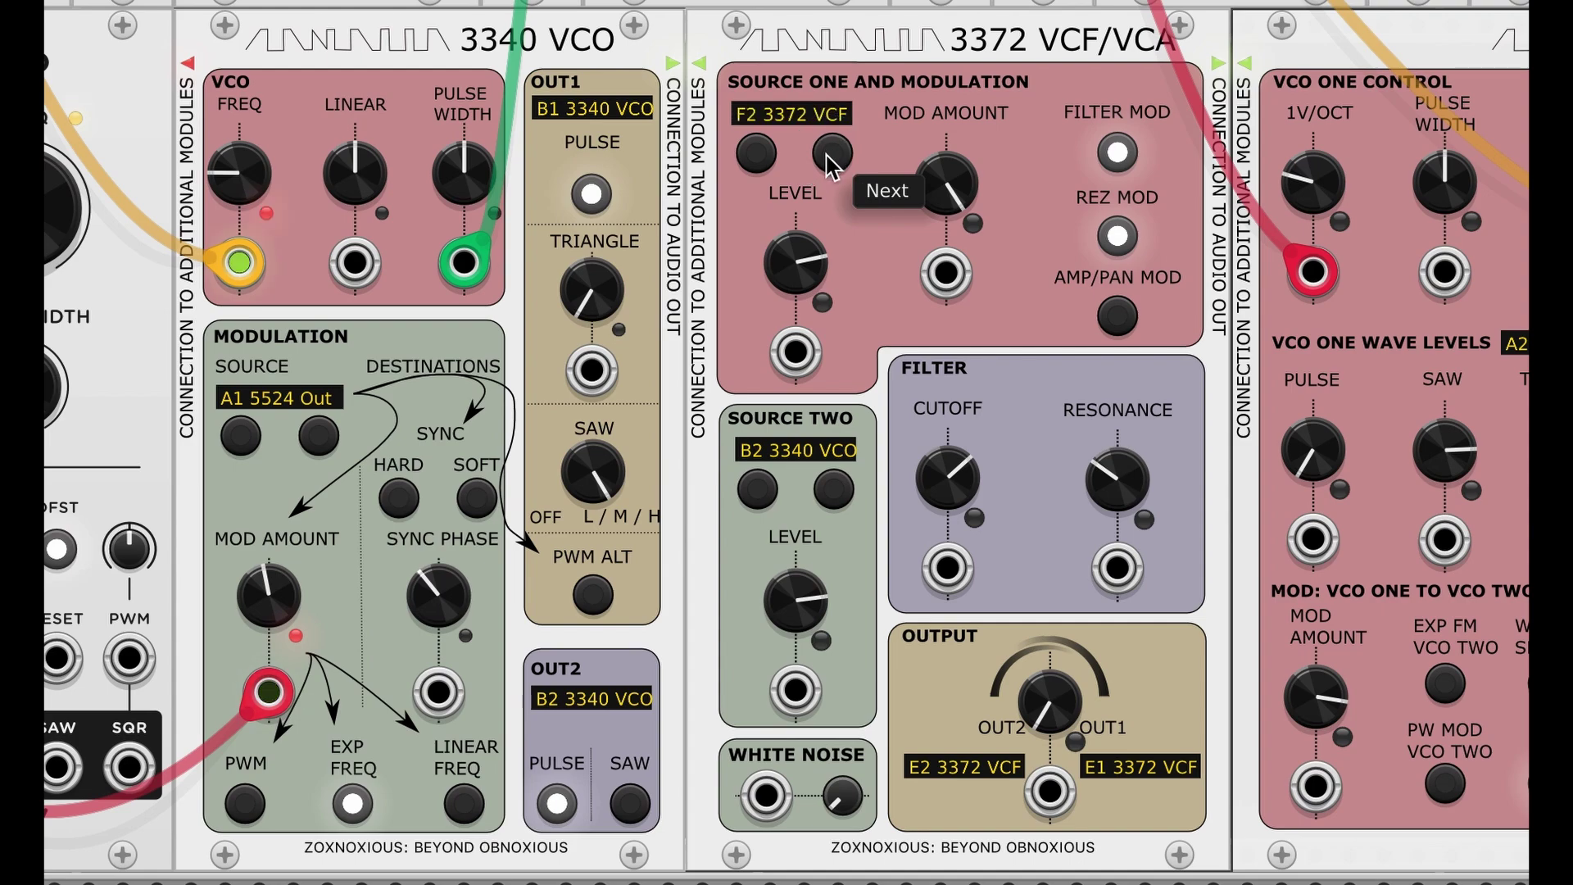
click(760, 490)
click(832, 489)
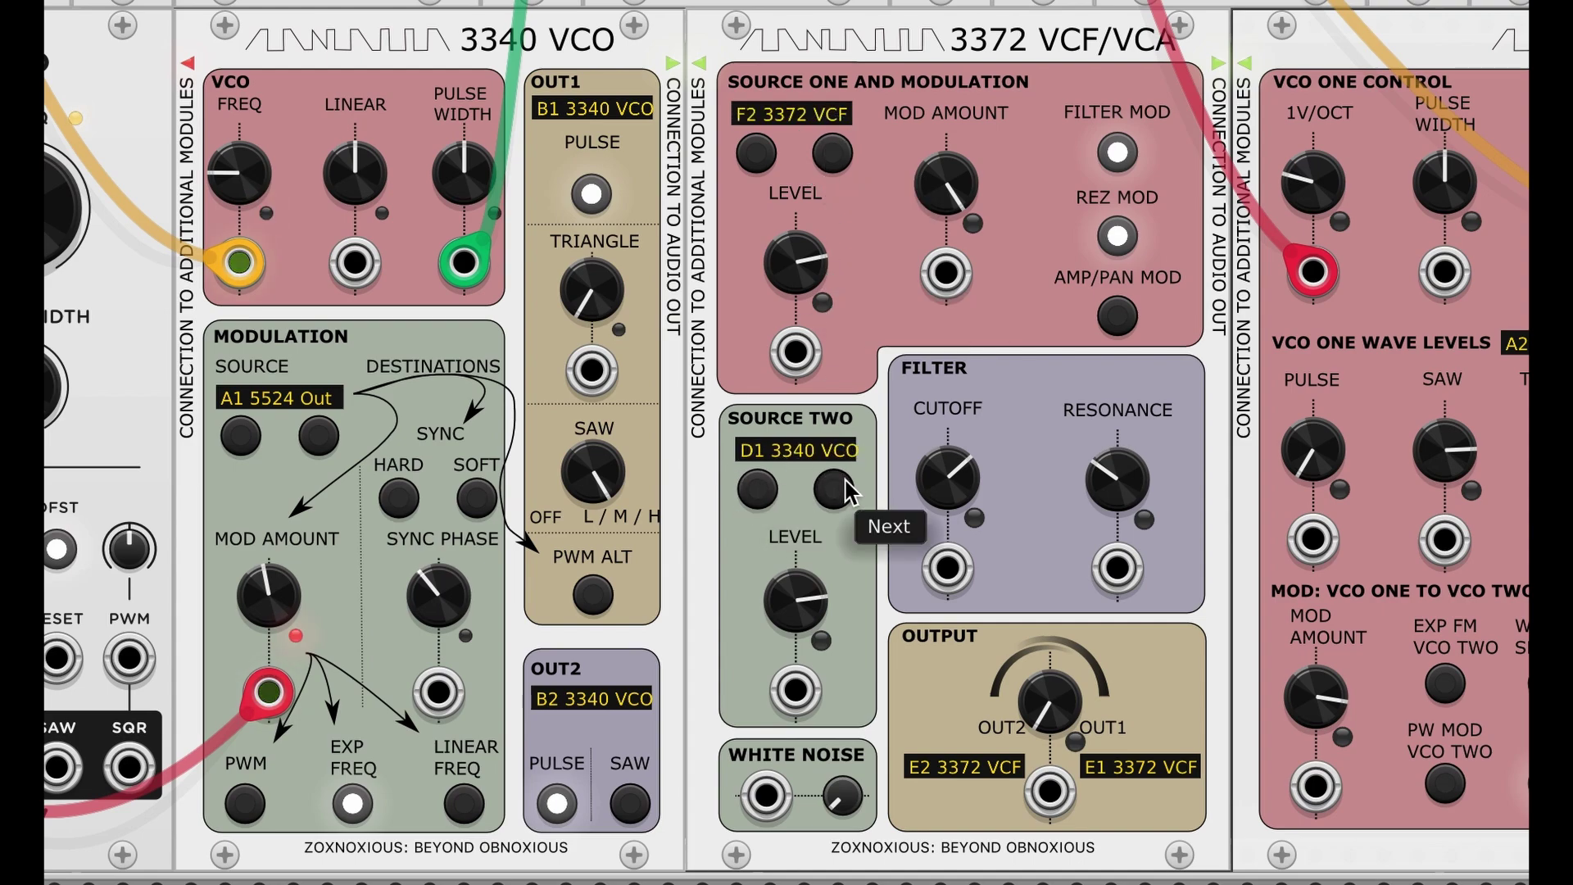
click(832, 489)
click(833, 489)
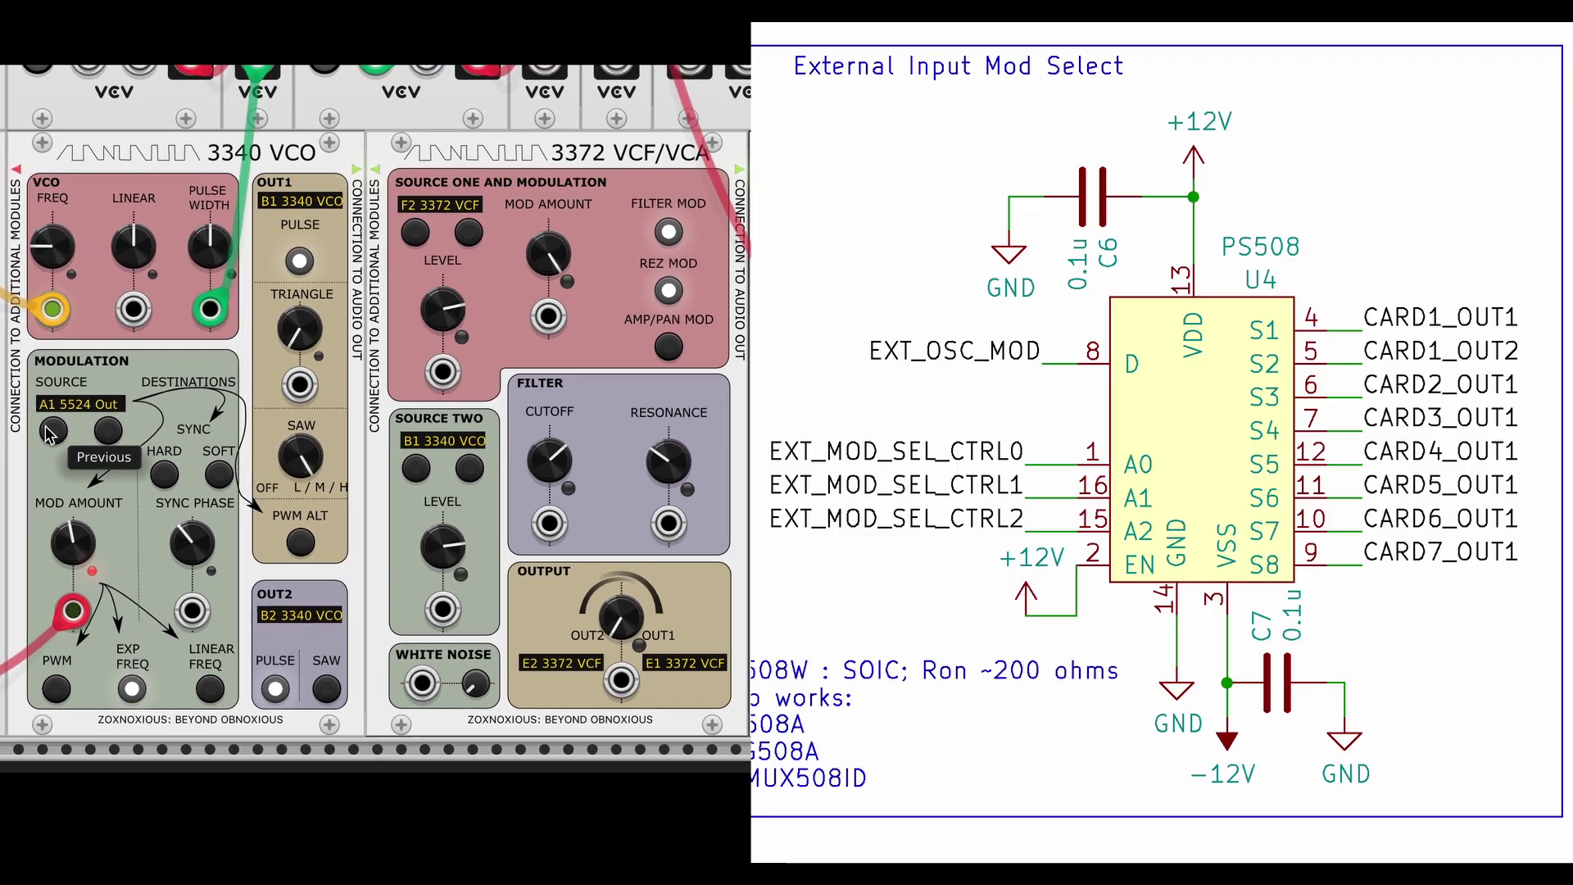
Step the VCO Modulation Source past D1 3340 VCO to B1 3340 VCO.
click(50, 432)
click(50, 432)
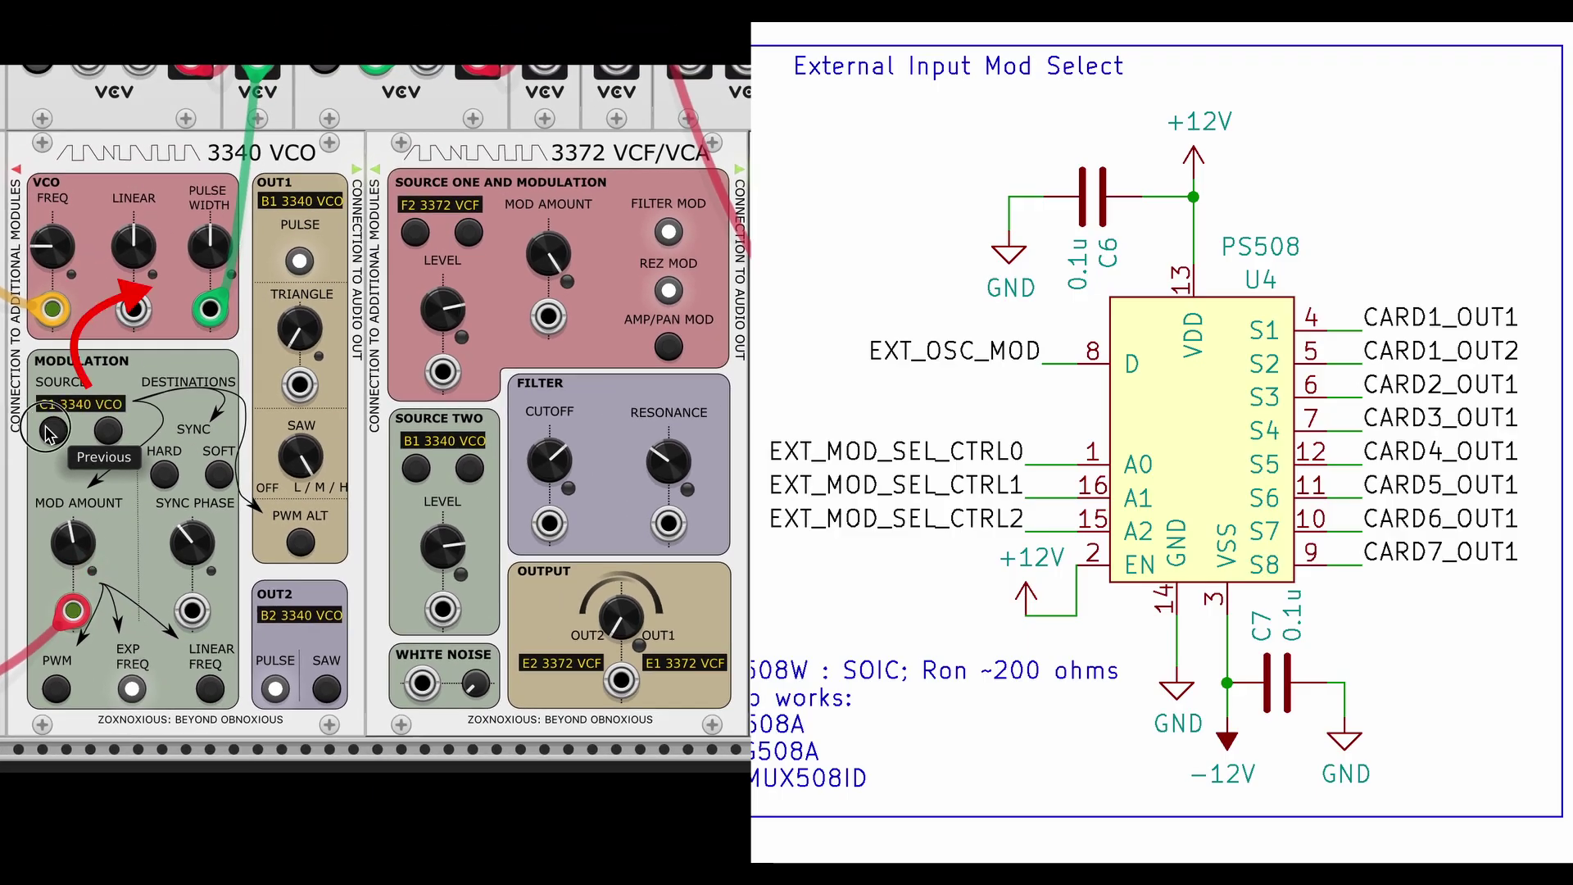
click(50, 432)
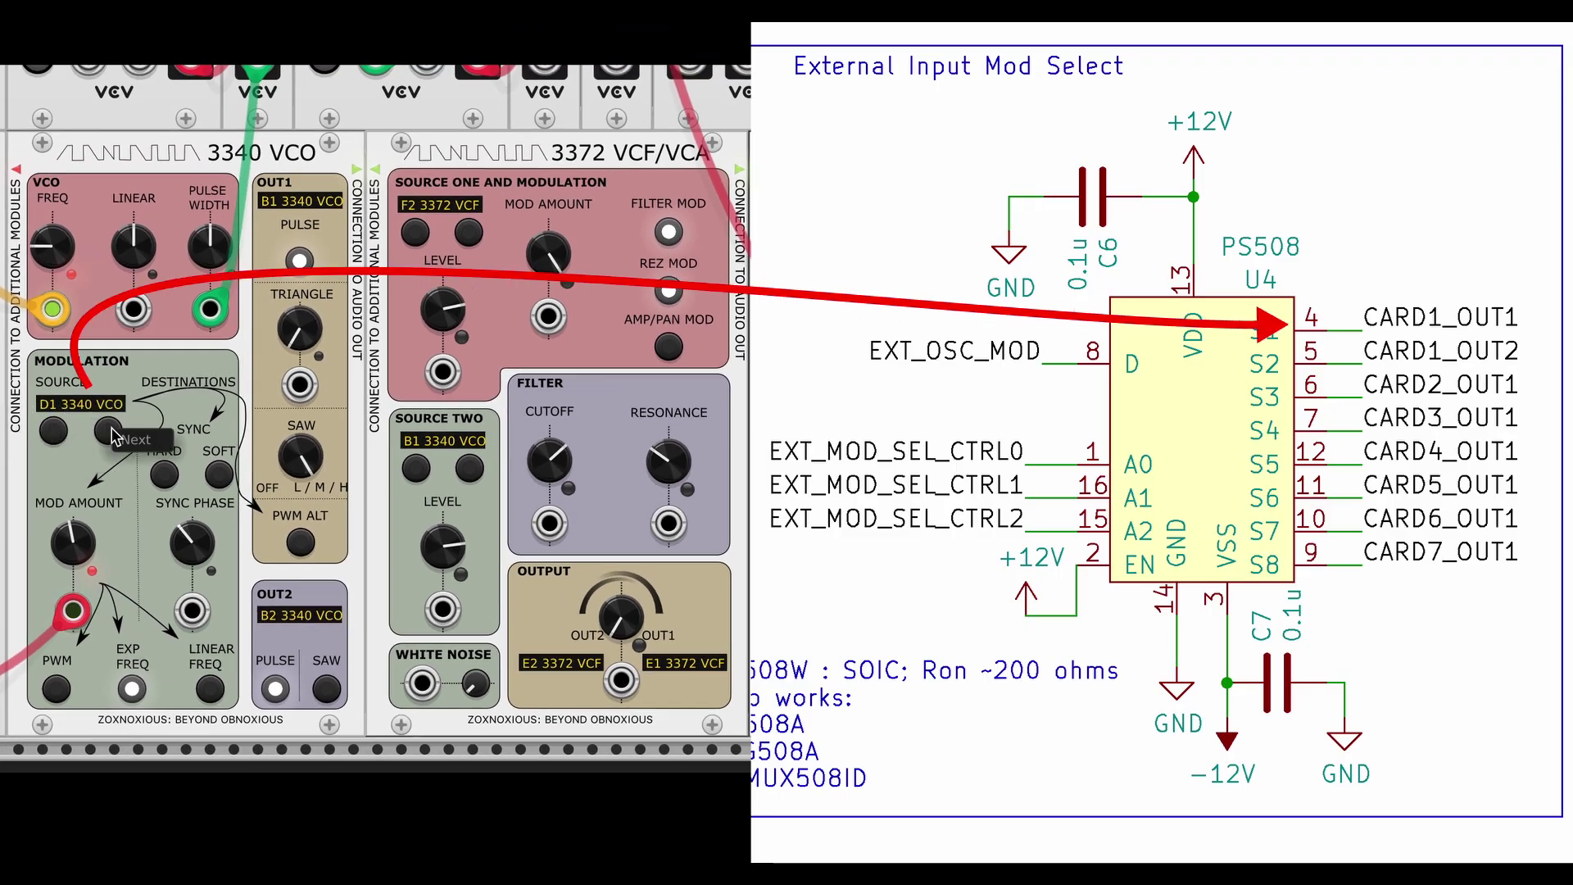
click(109, 430)
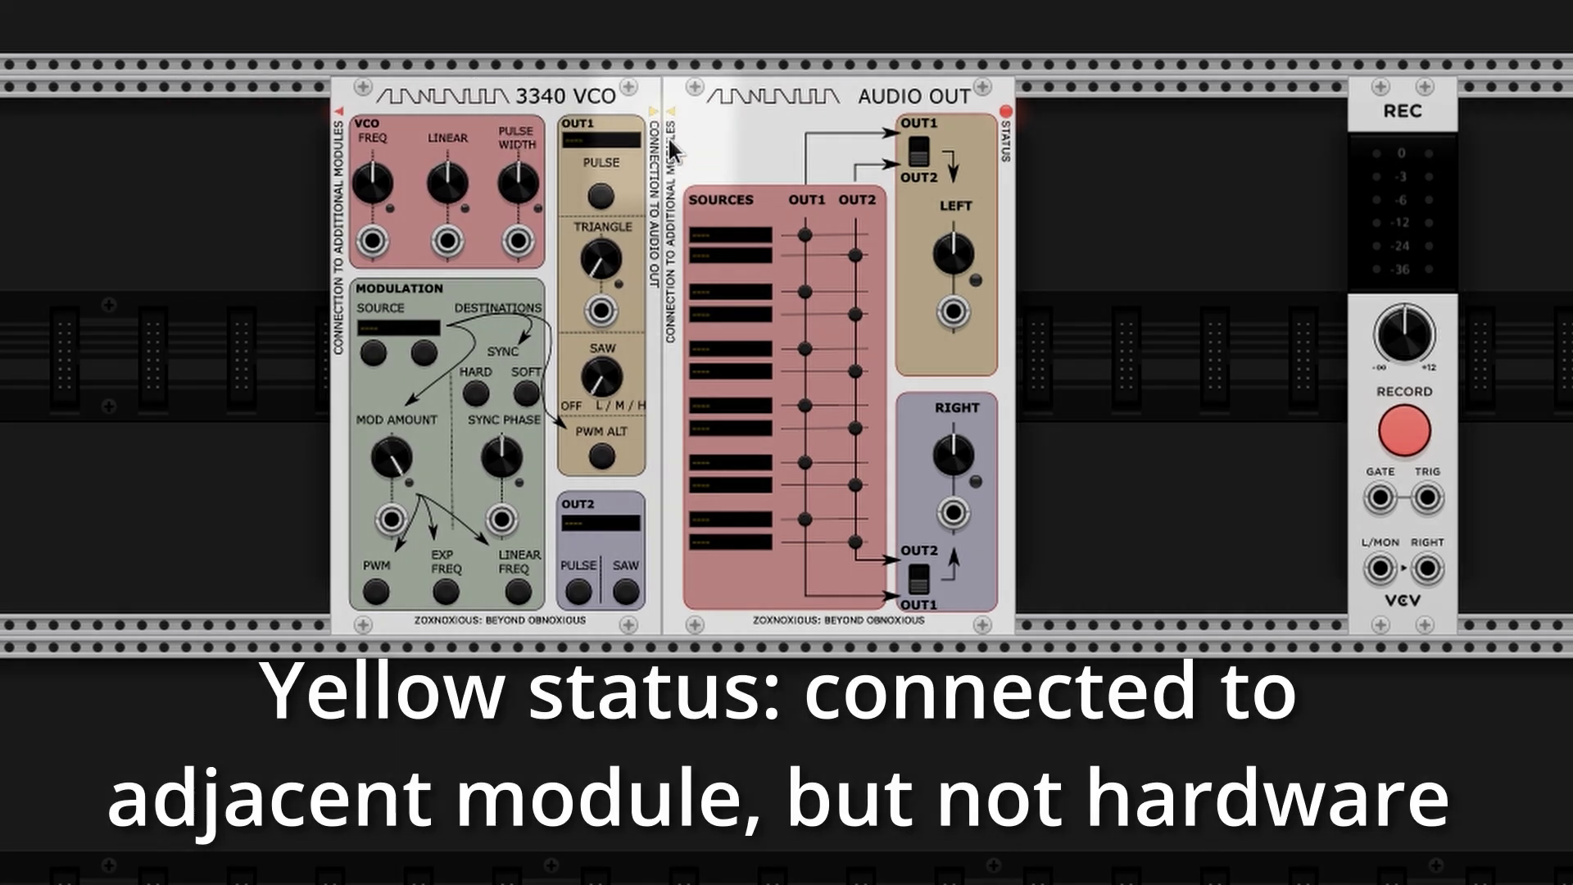
Pull the VCO away from Audio Out and set its MIDI In Device to Zoxnoxious MIDI and Audio.
drag(503, 95, 416, 103)
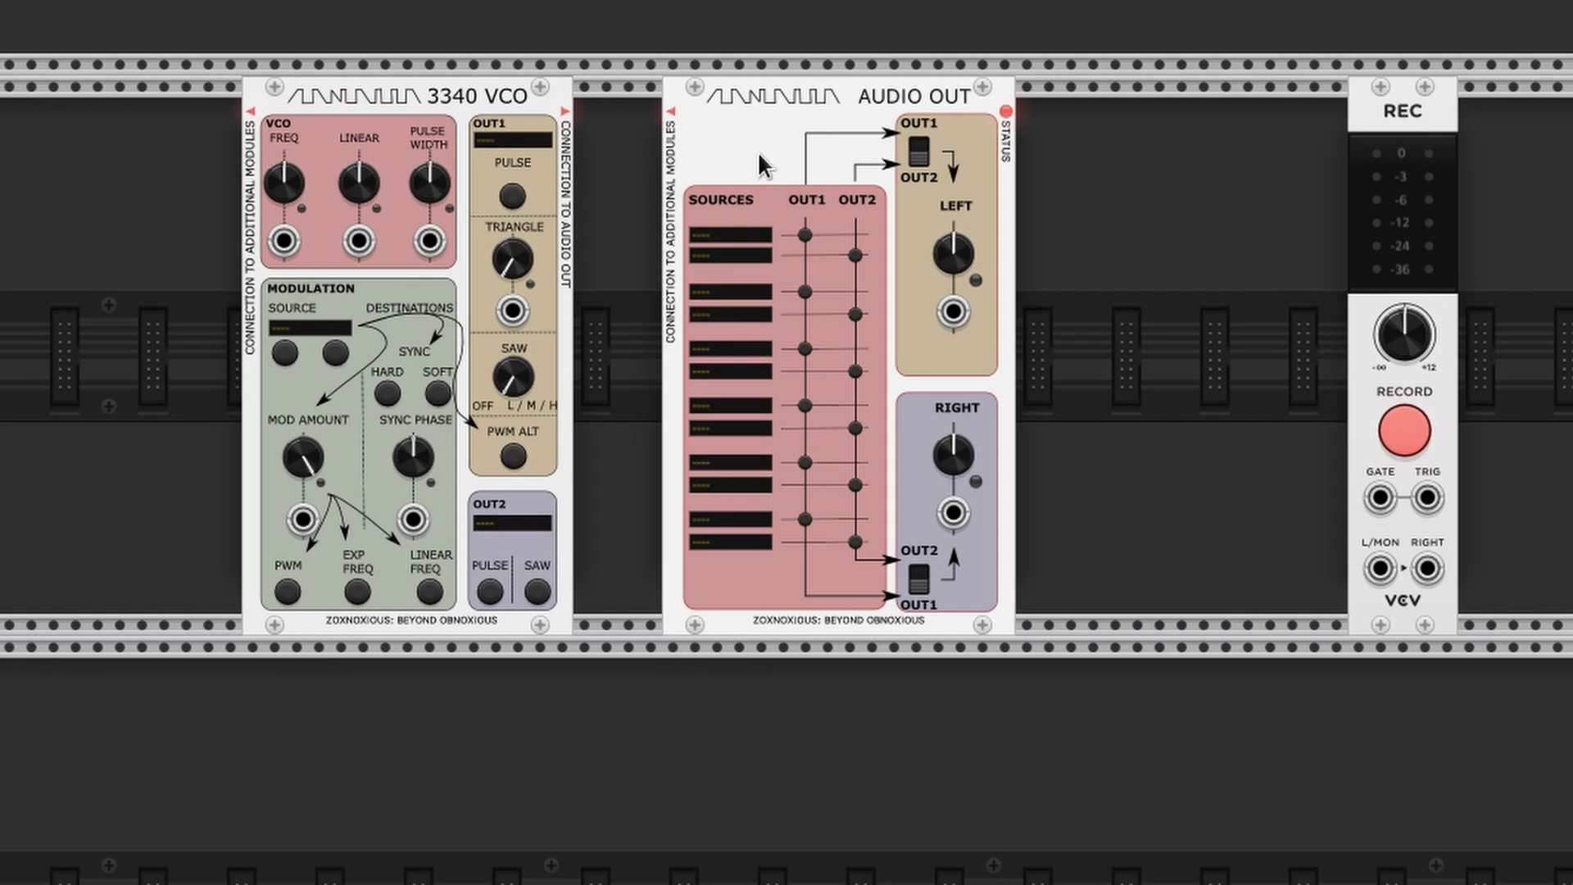
right_click(769, 154)
mouse_move(867, 538)
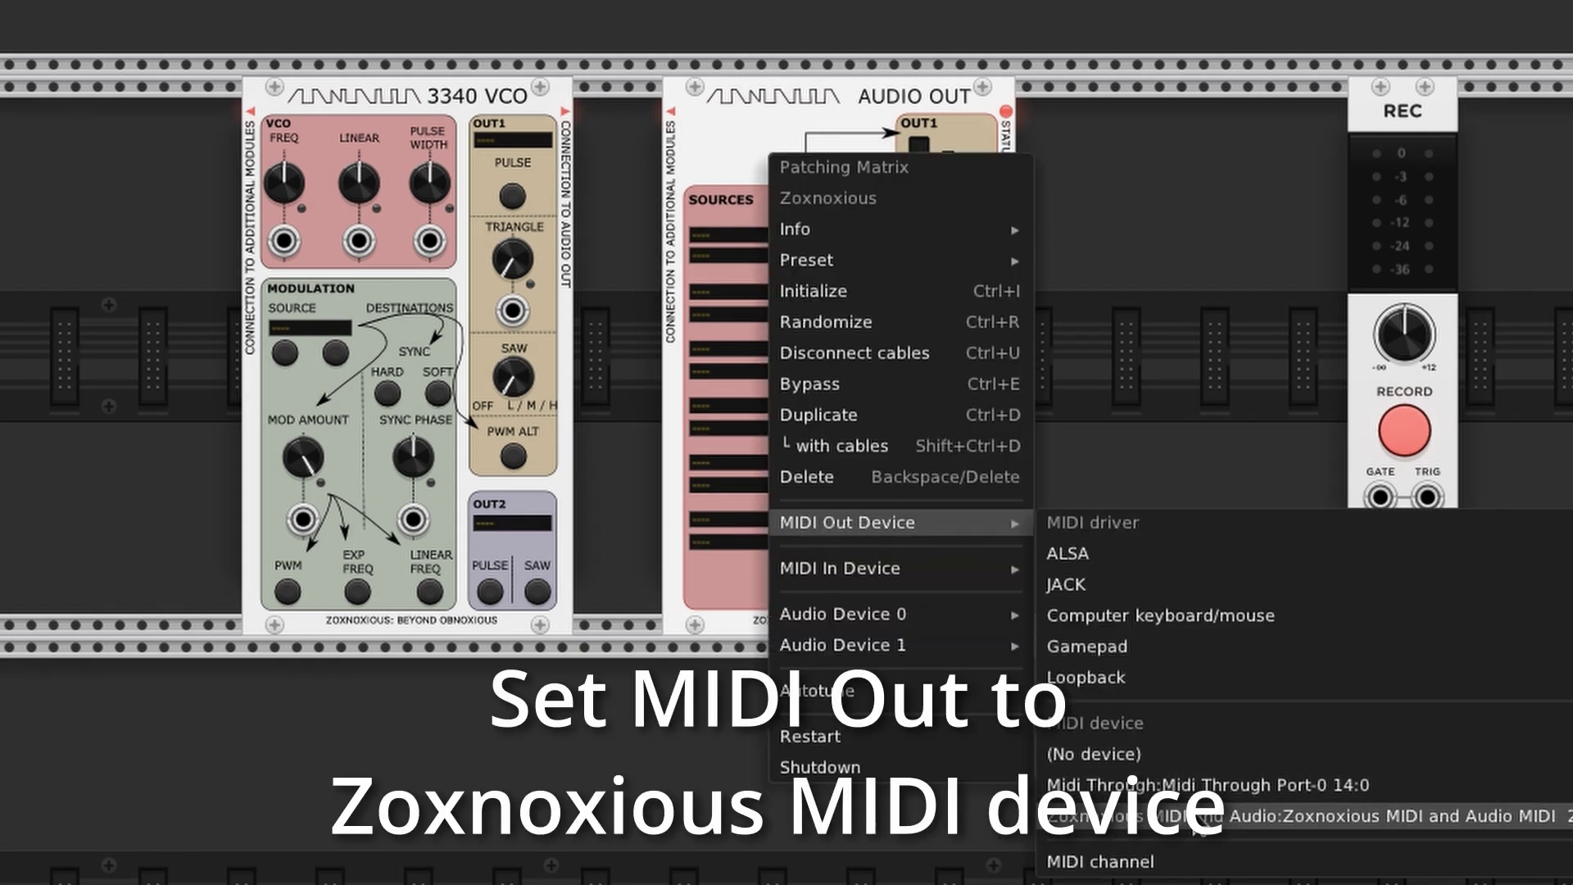
click(1233, 816)
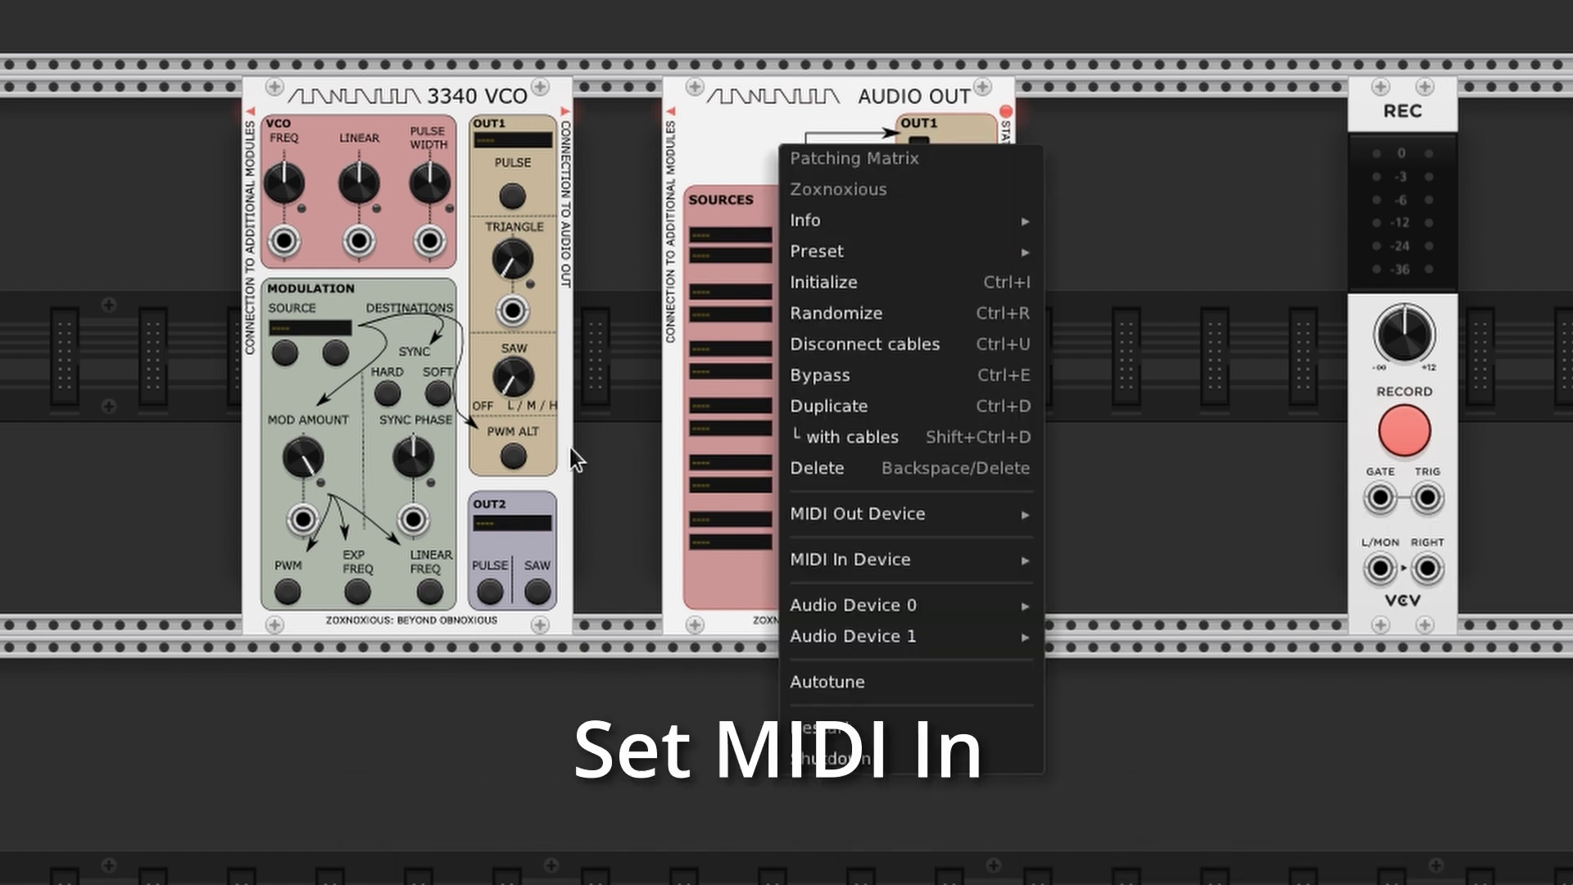
mouse_move(990, 565)
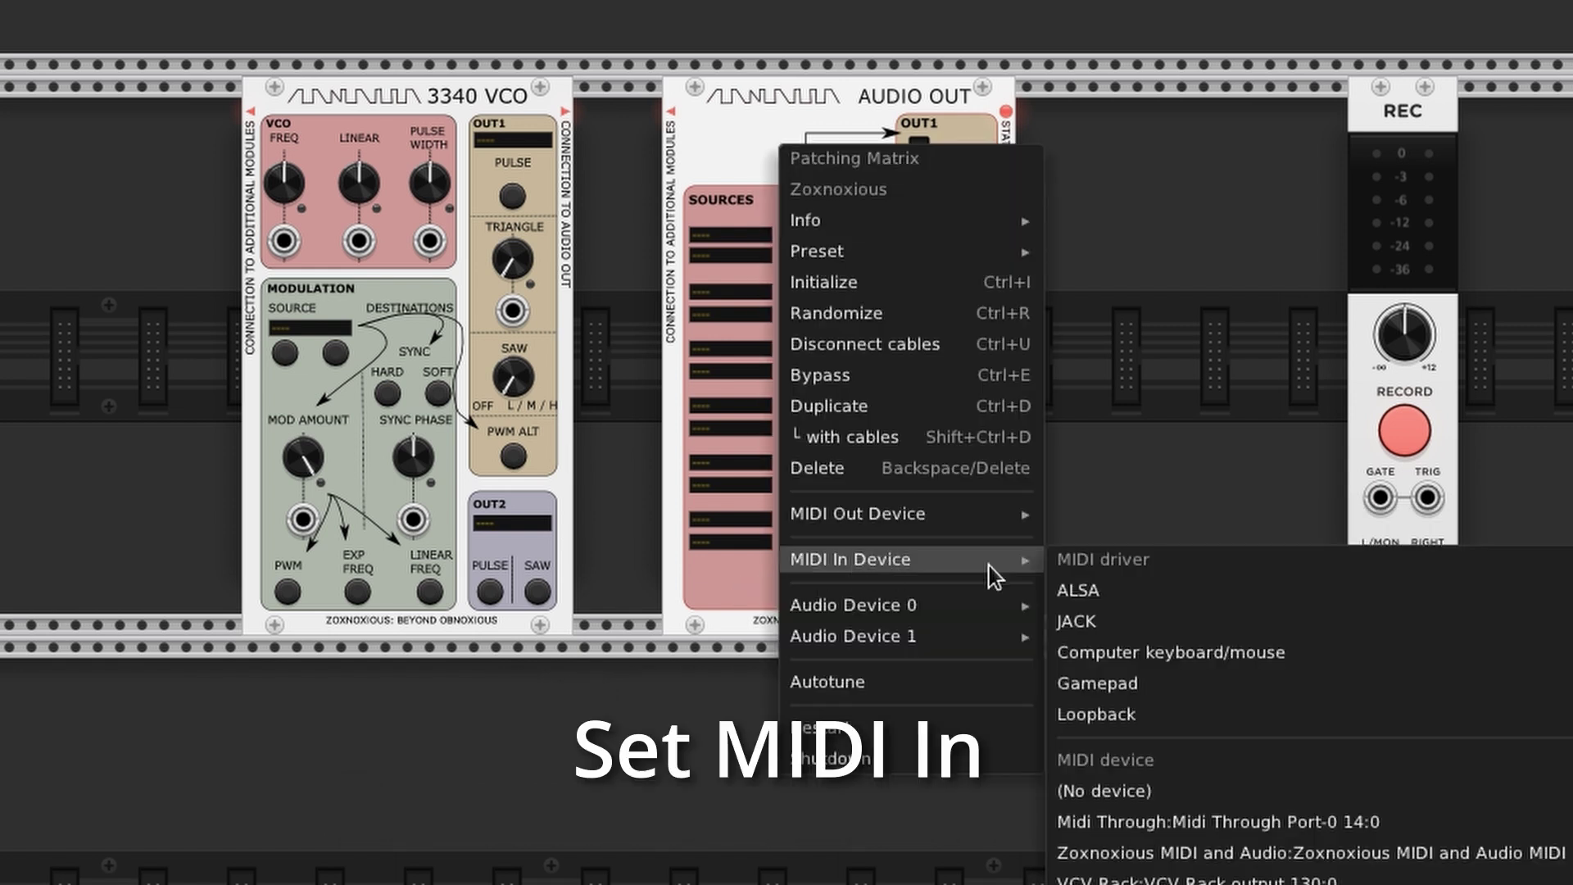
click(1154, 853)
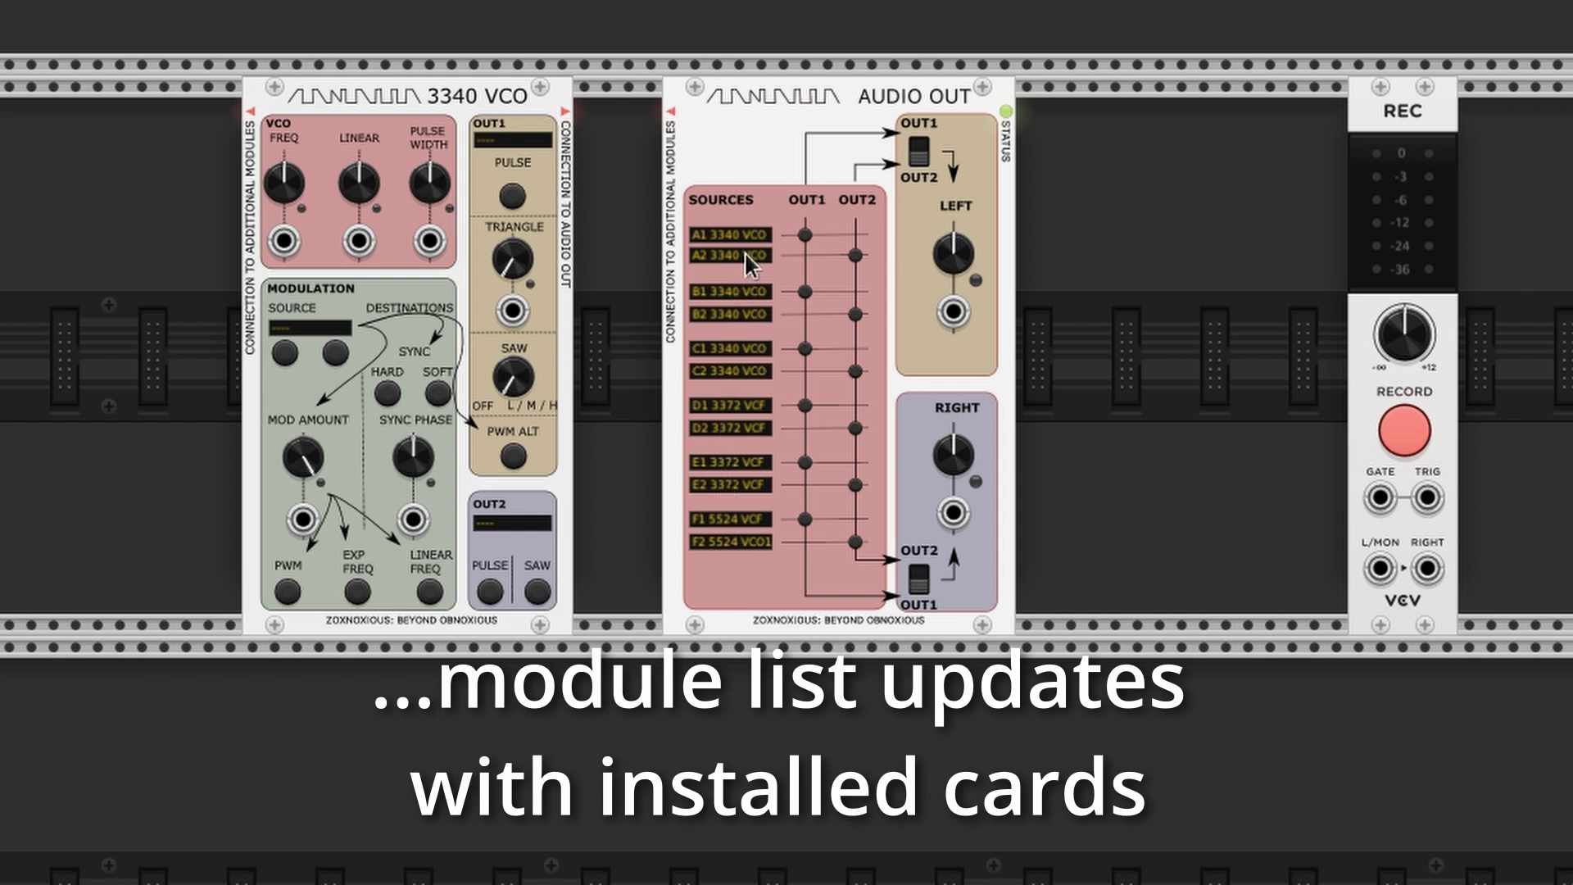
Inspect the Audio Out's Audio Device 0 and Audio Device 1 options without changing them.
scroll(735, 253, up, 1)
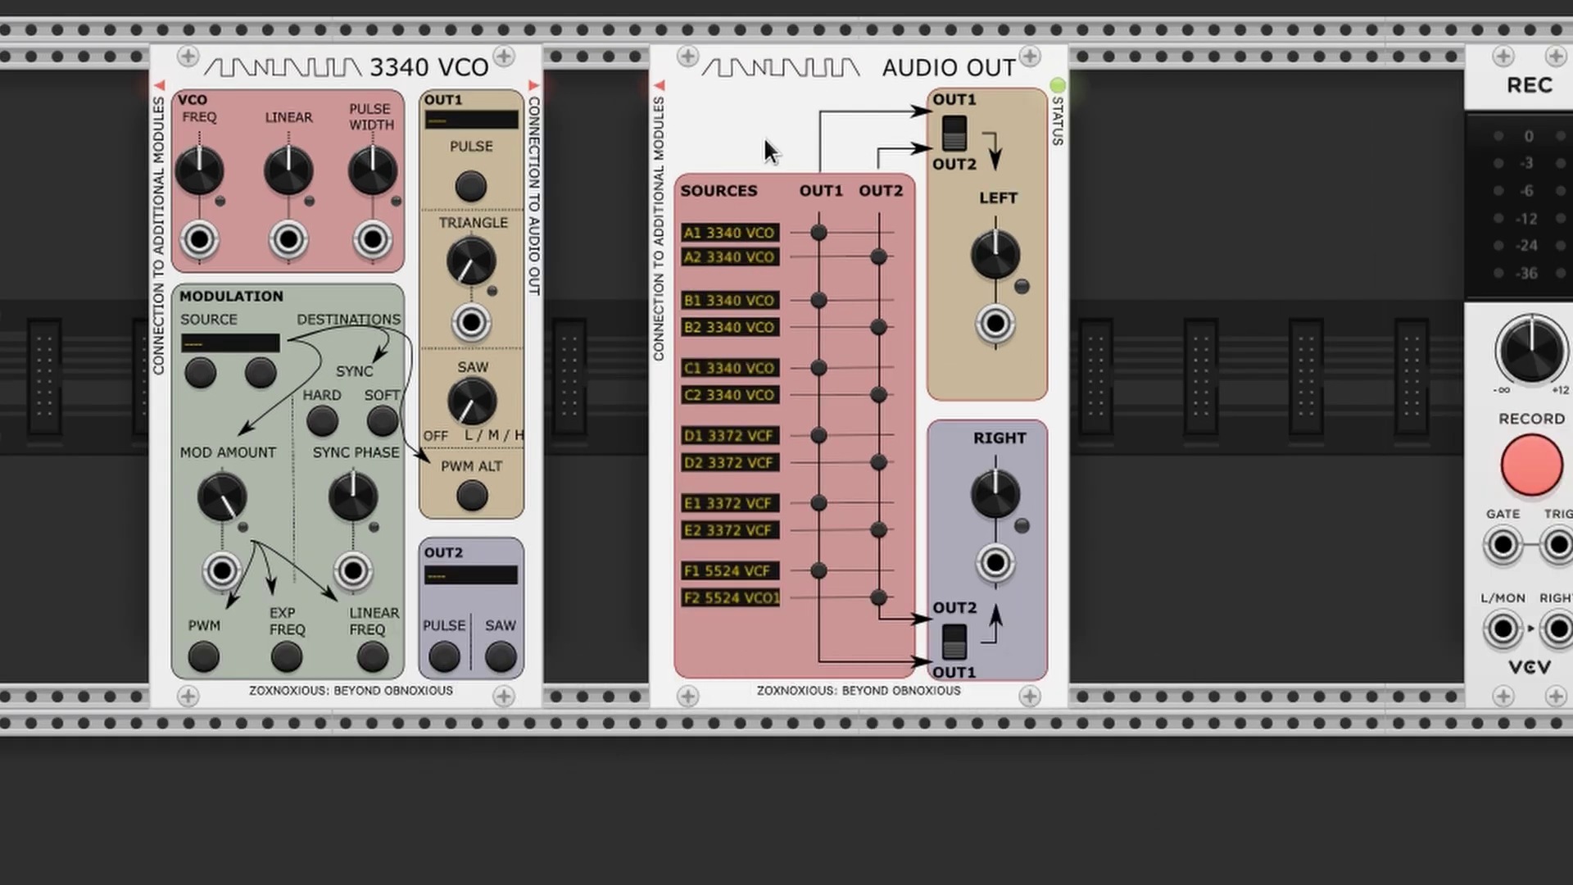
right_click(764, 136)
mouse_move(851, 596)
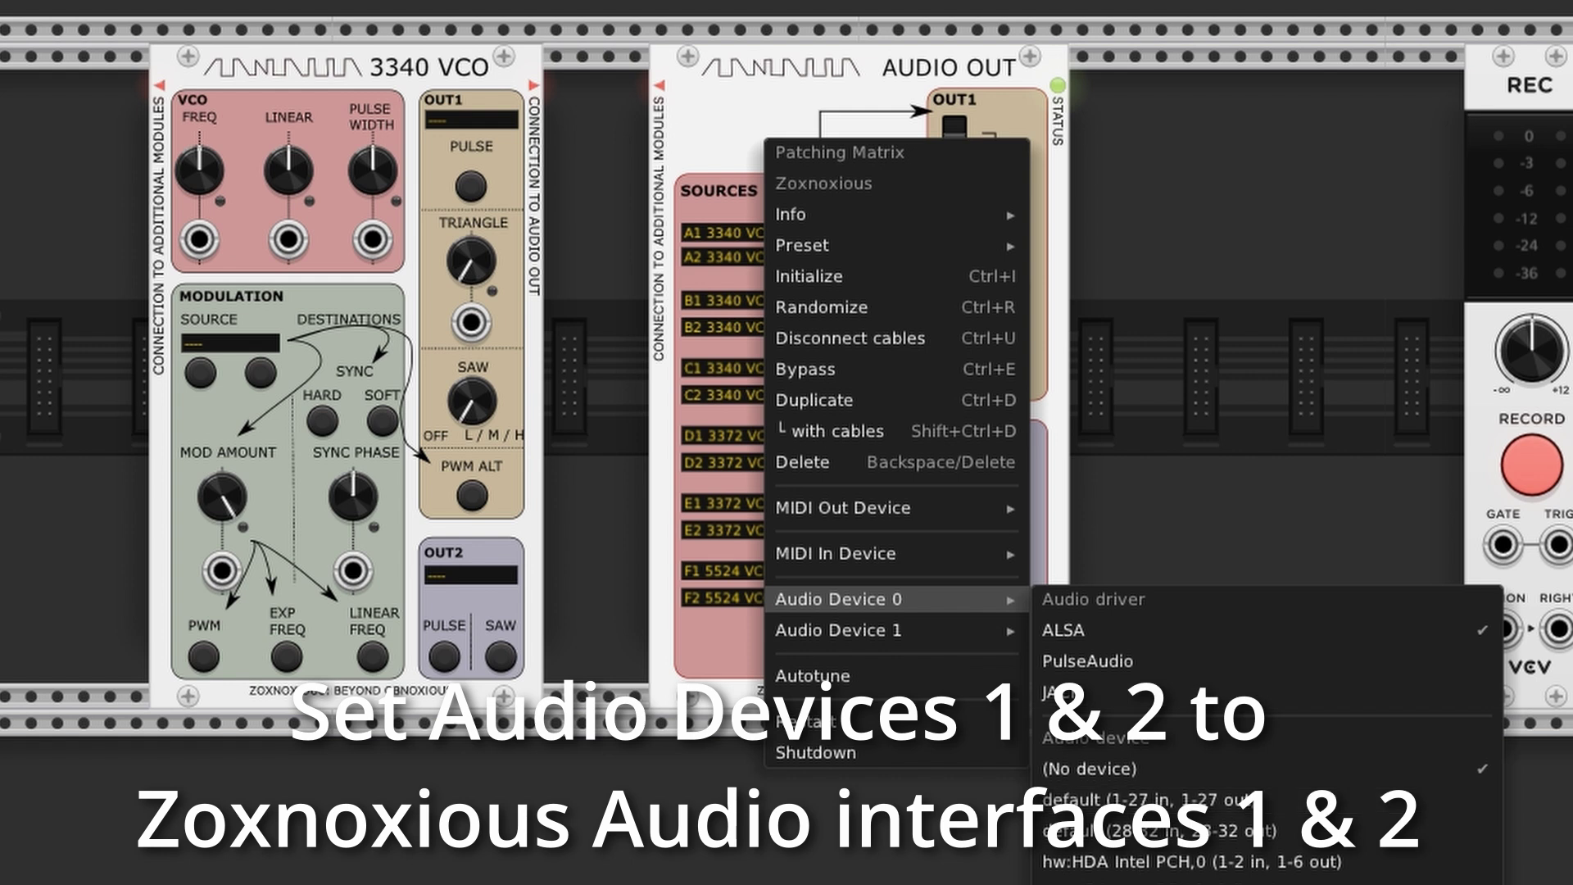
key(Escape)
right_click(759, 114)
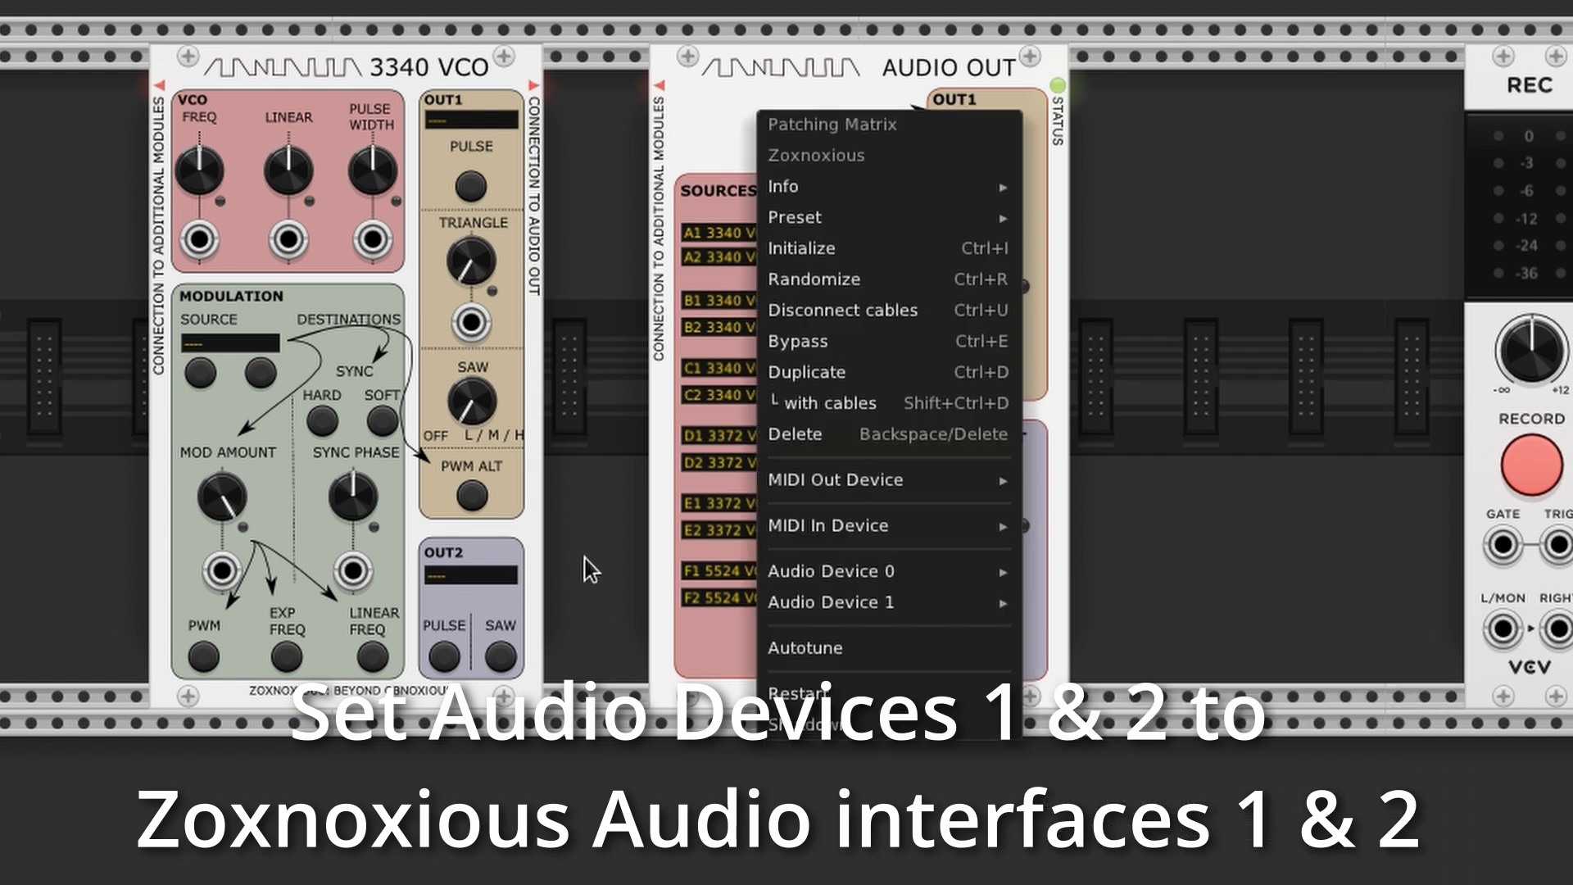
mouse_move(889, 608)
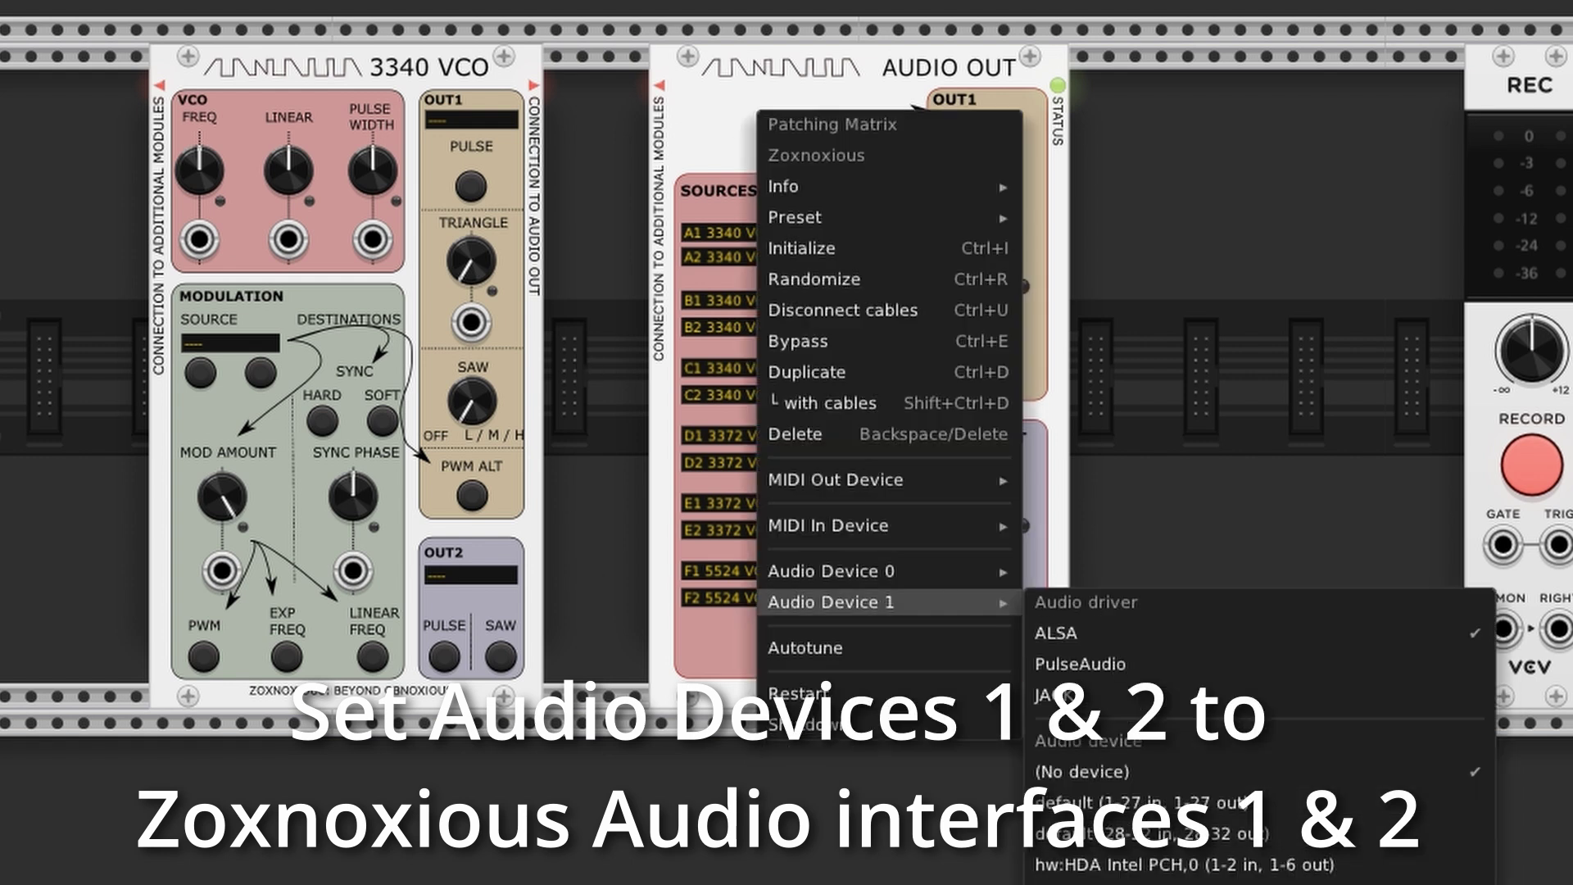
key(Escape)
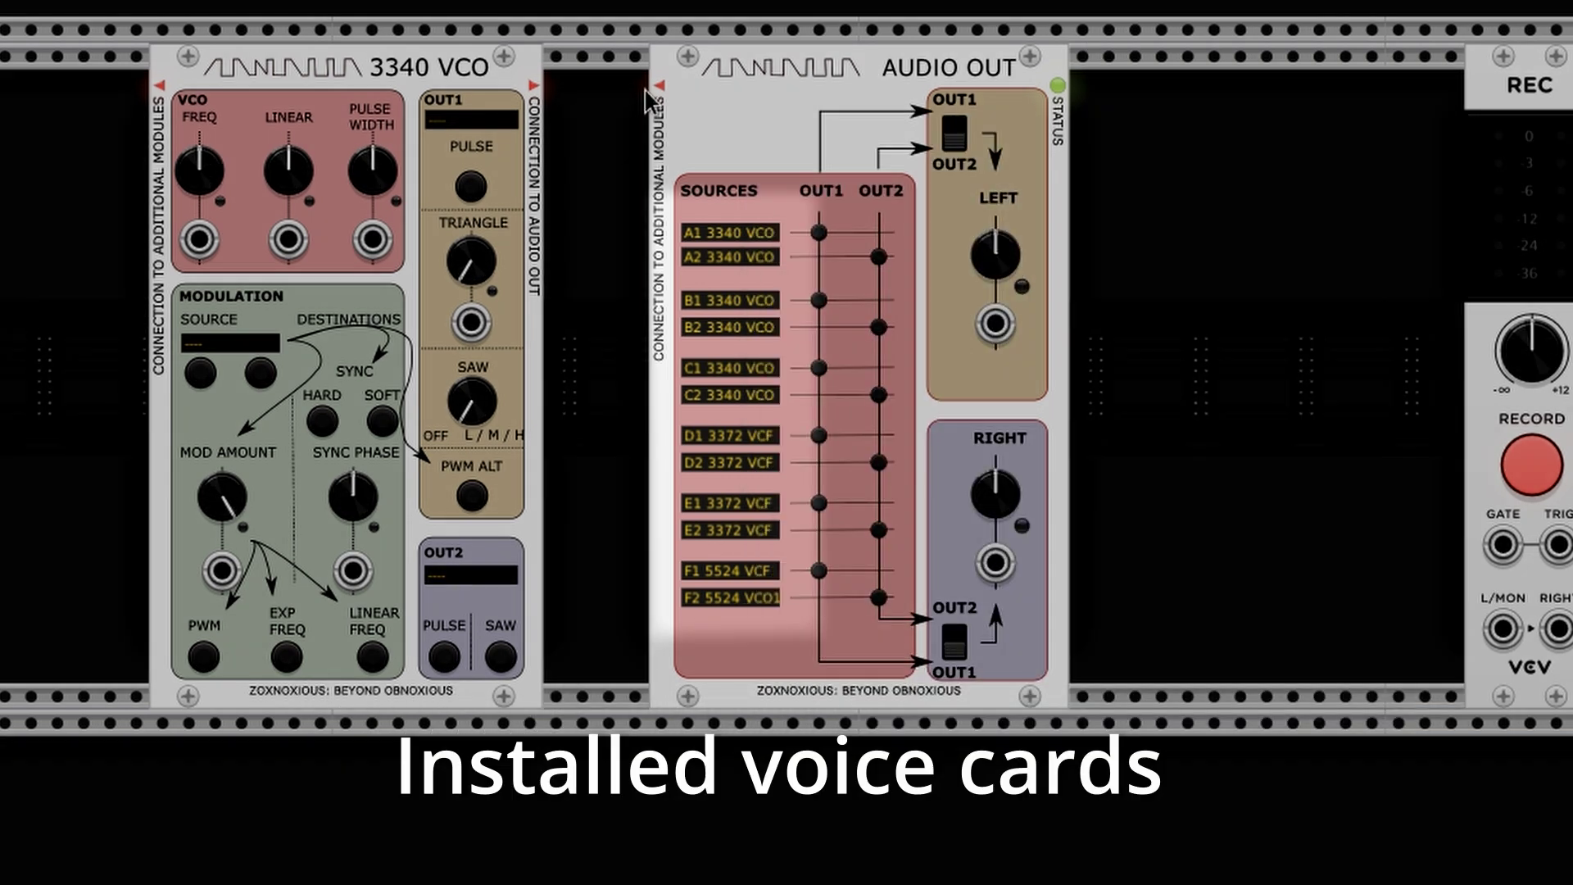
Toggle OUT1 pulse on and off, dock the 3340 VCO beside Audio Out, and duplicate it.
click(469, 188)
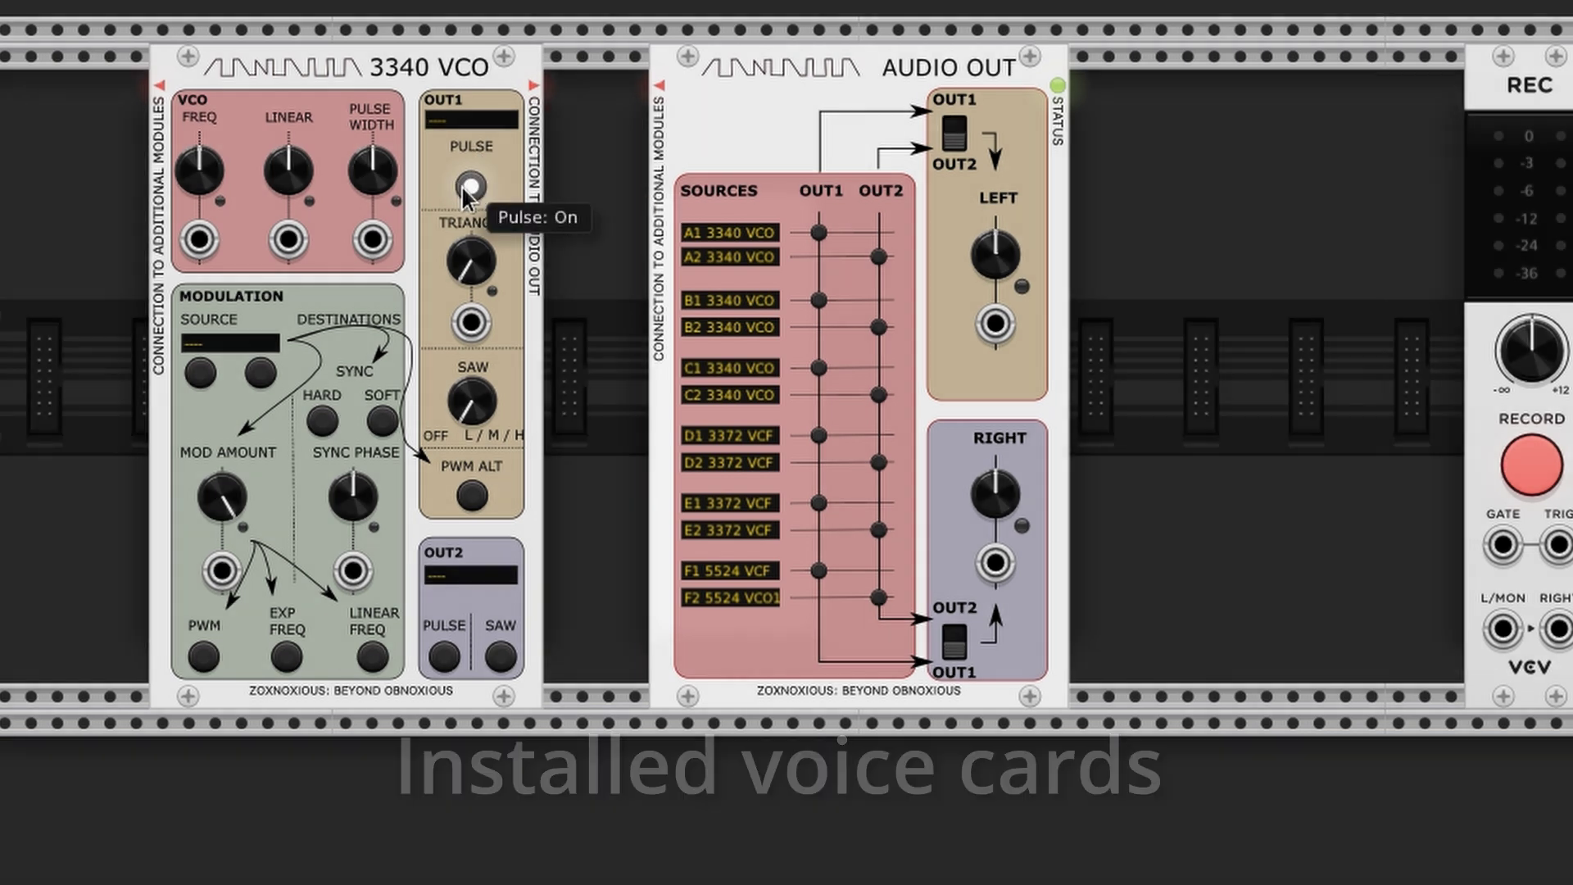
click(464, 187)
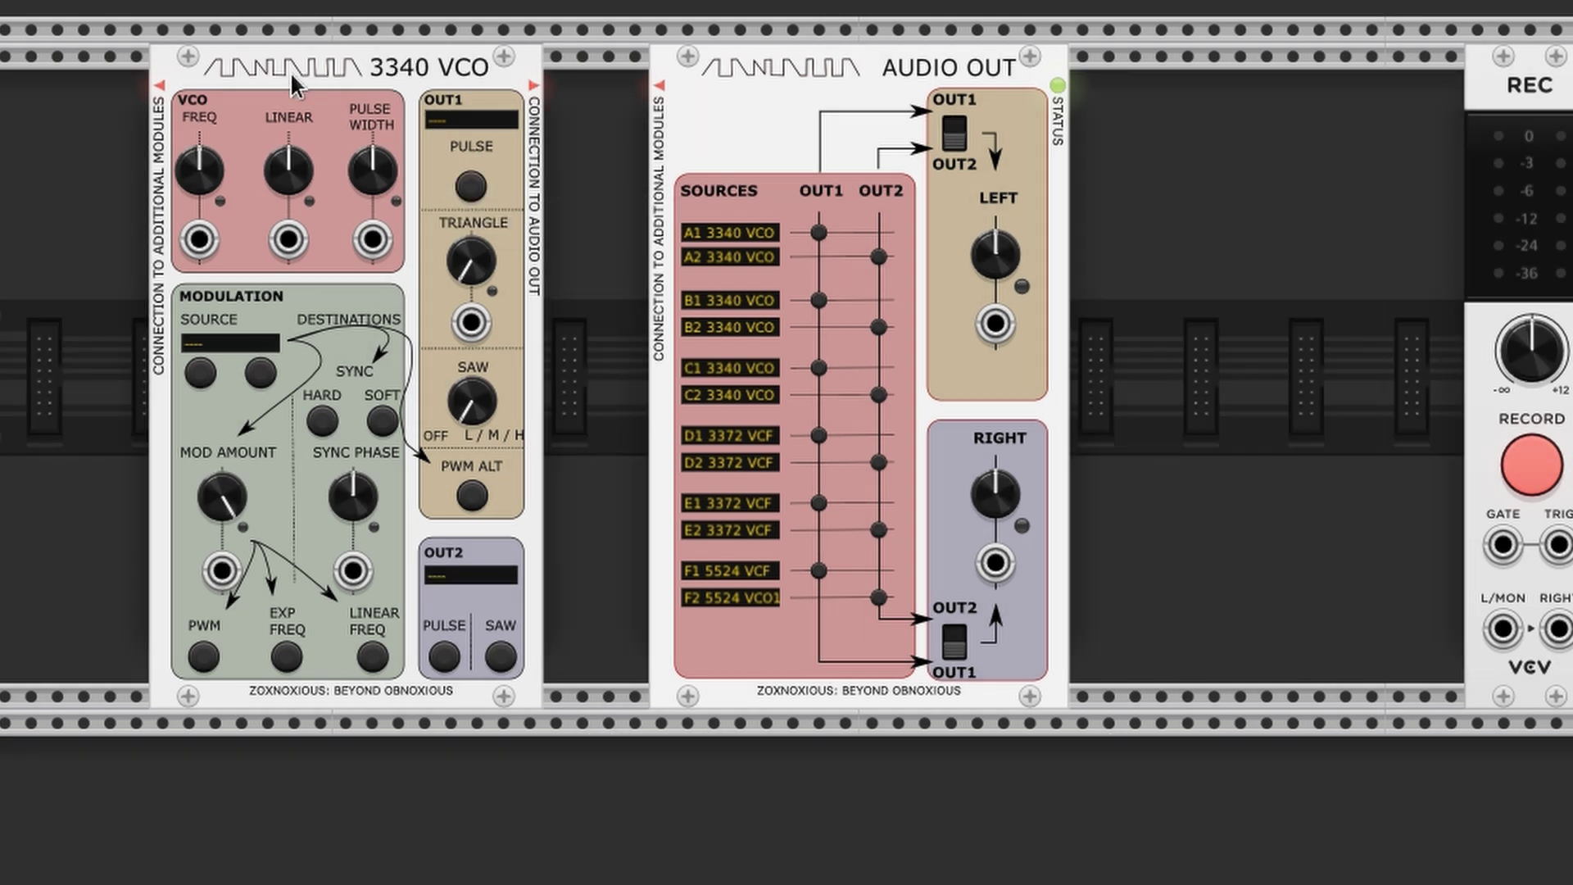
drag(290, 76, 410, 71)
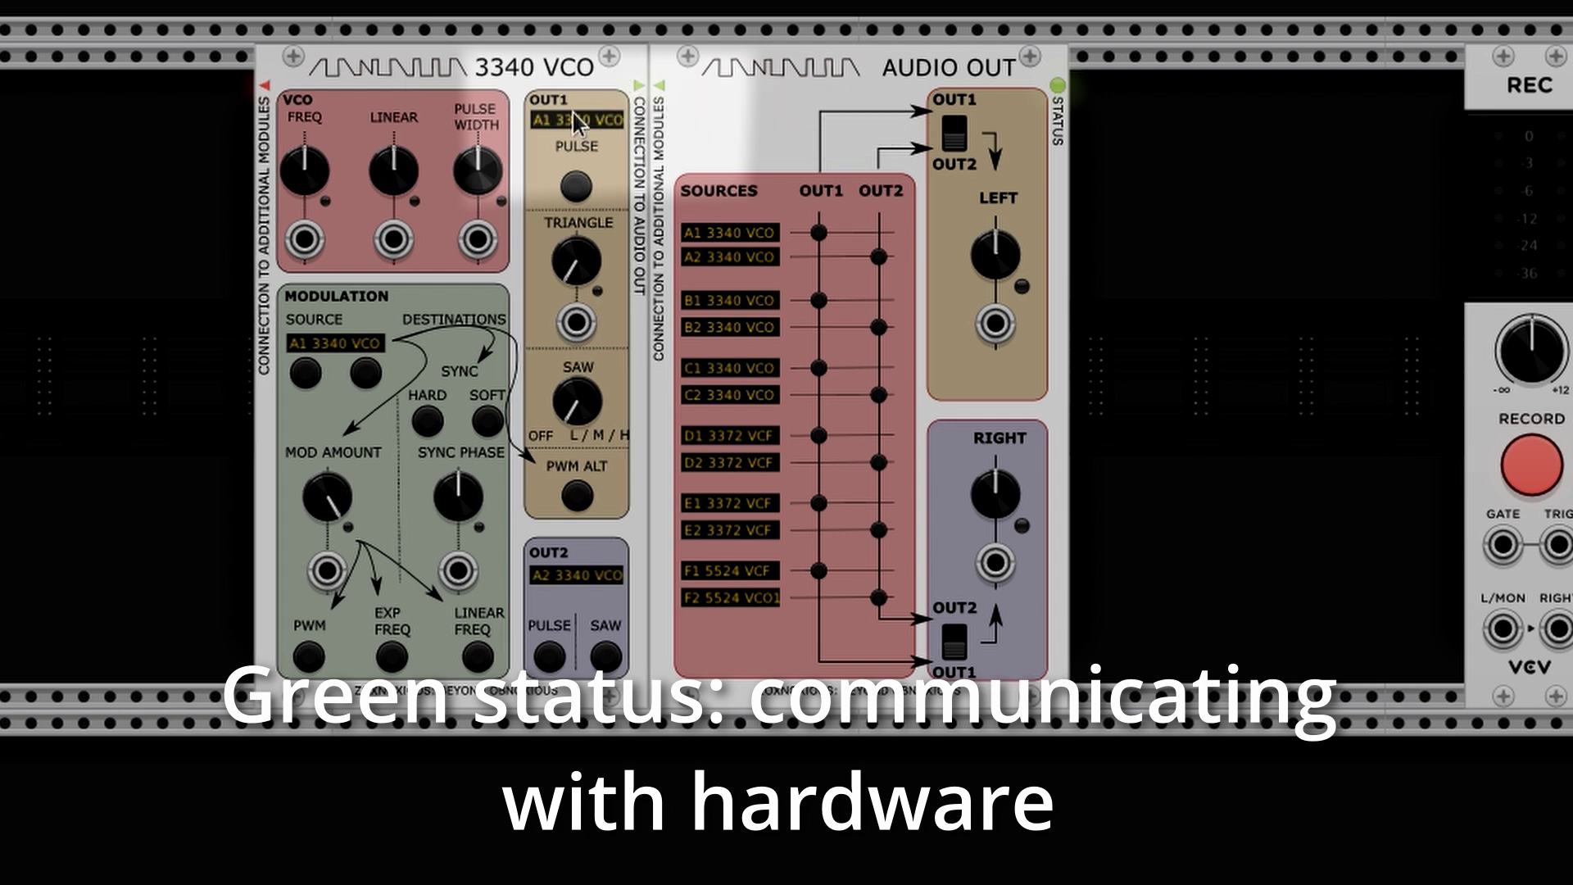
key(ctrl+d)
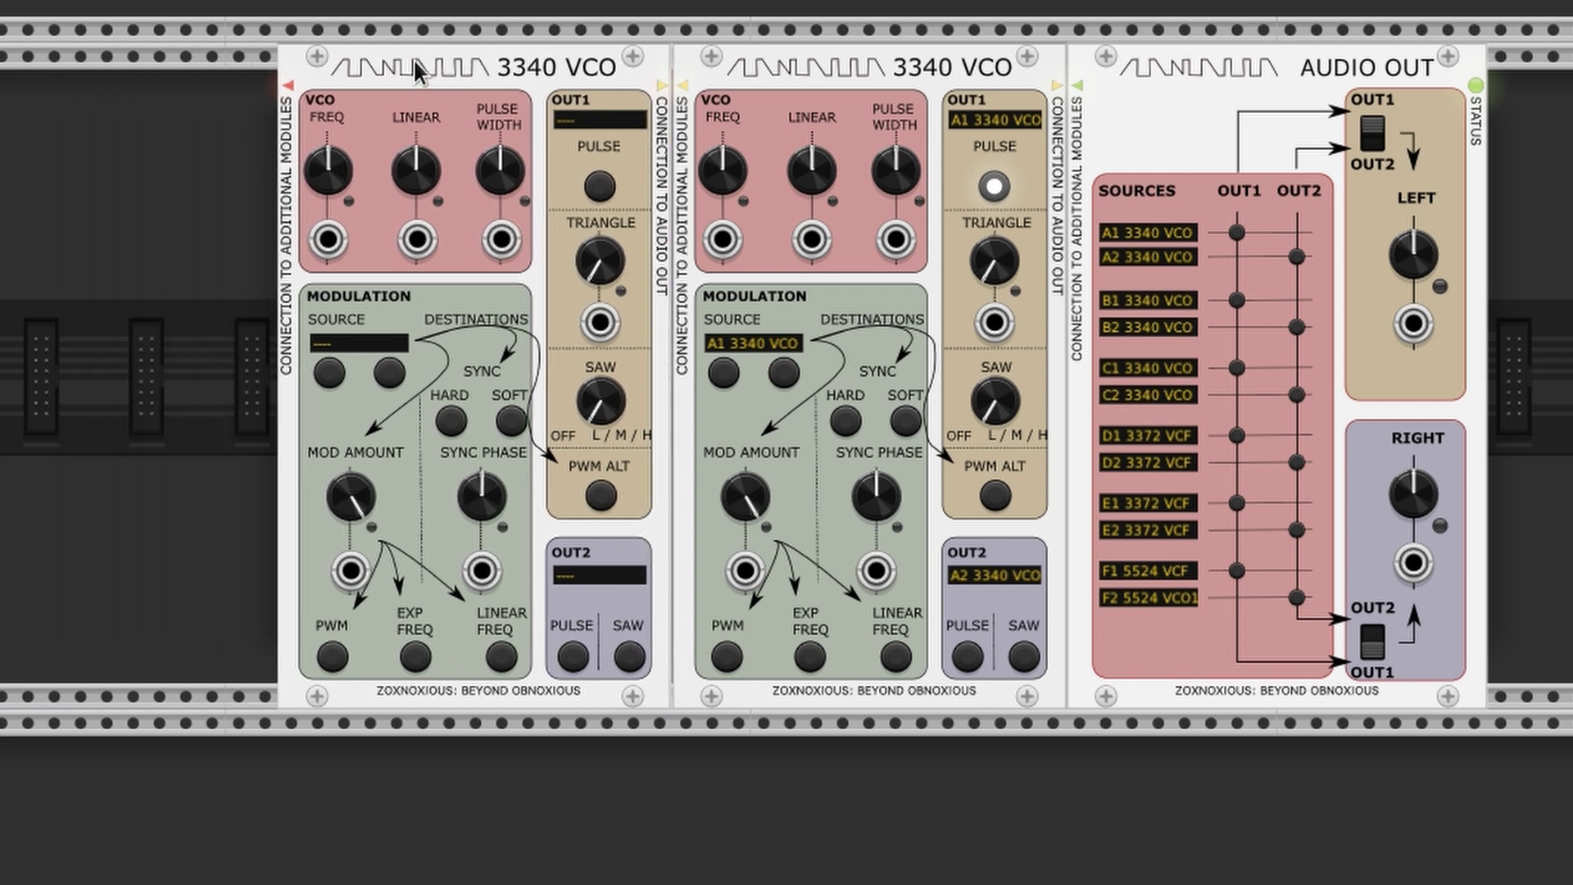
Drop the duplicated 3340 VCO left of the first, so it binds to card B.
click(413, 57)
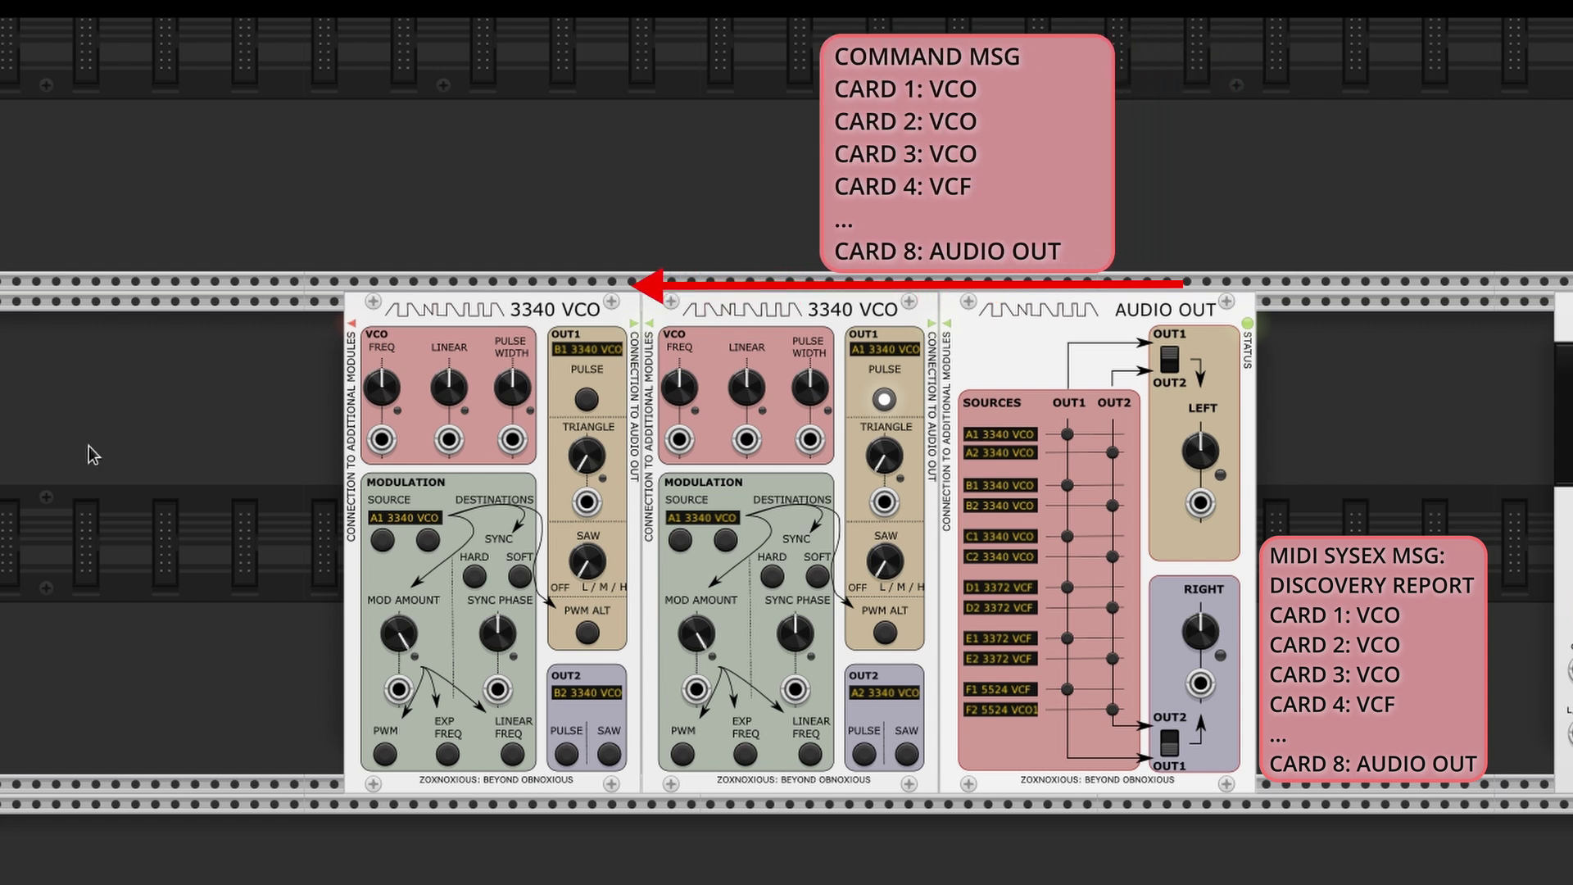
Paste another 3340 VCO copy and move it beside the other VCOs.
key(ctrl+v)
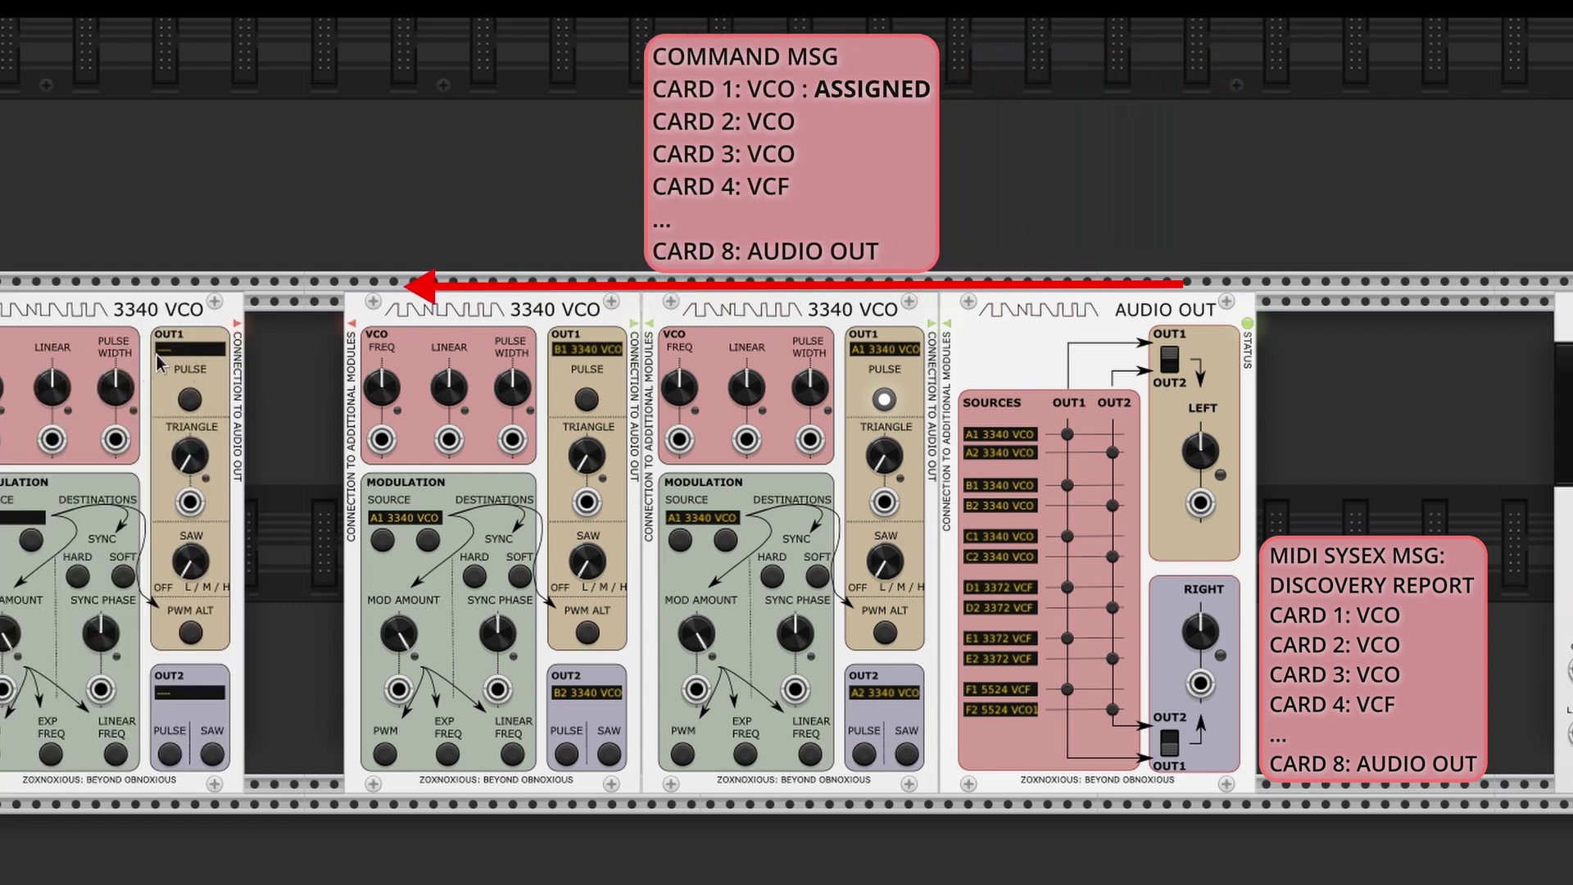
drag(77, 316, 195, 326)
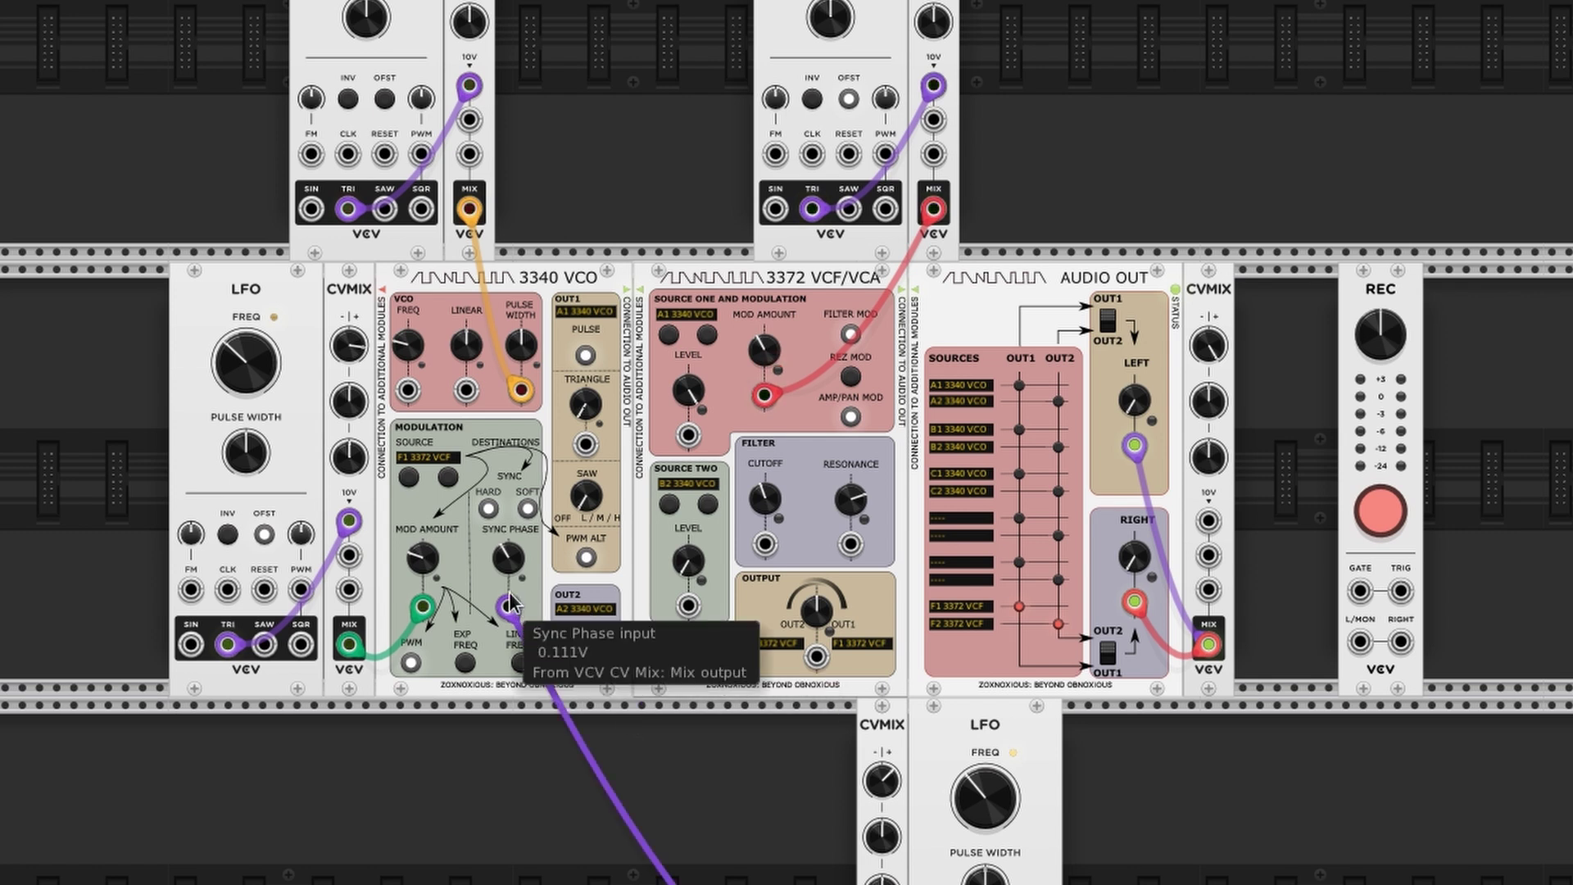
Sweep the 3340 VCO's Sync Phase down to about 5%, then back up to about 58.8%.
drag(508, 558, 508, 542)
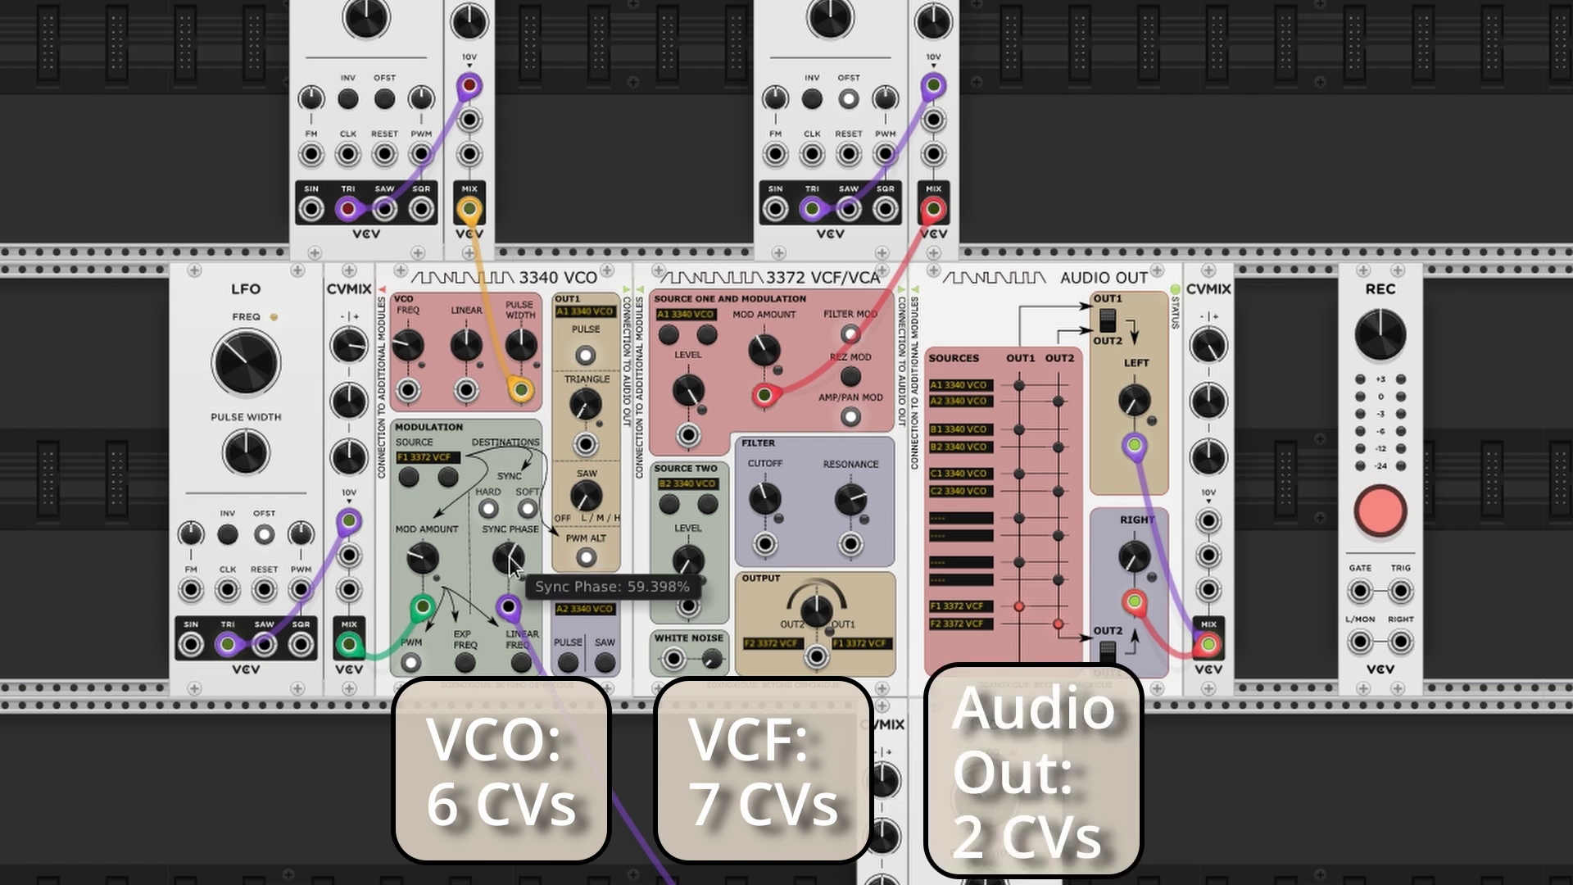
drag(510, 565, 510, 570)
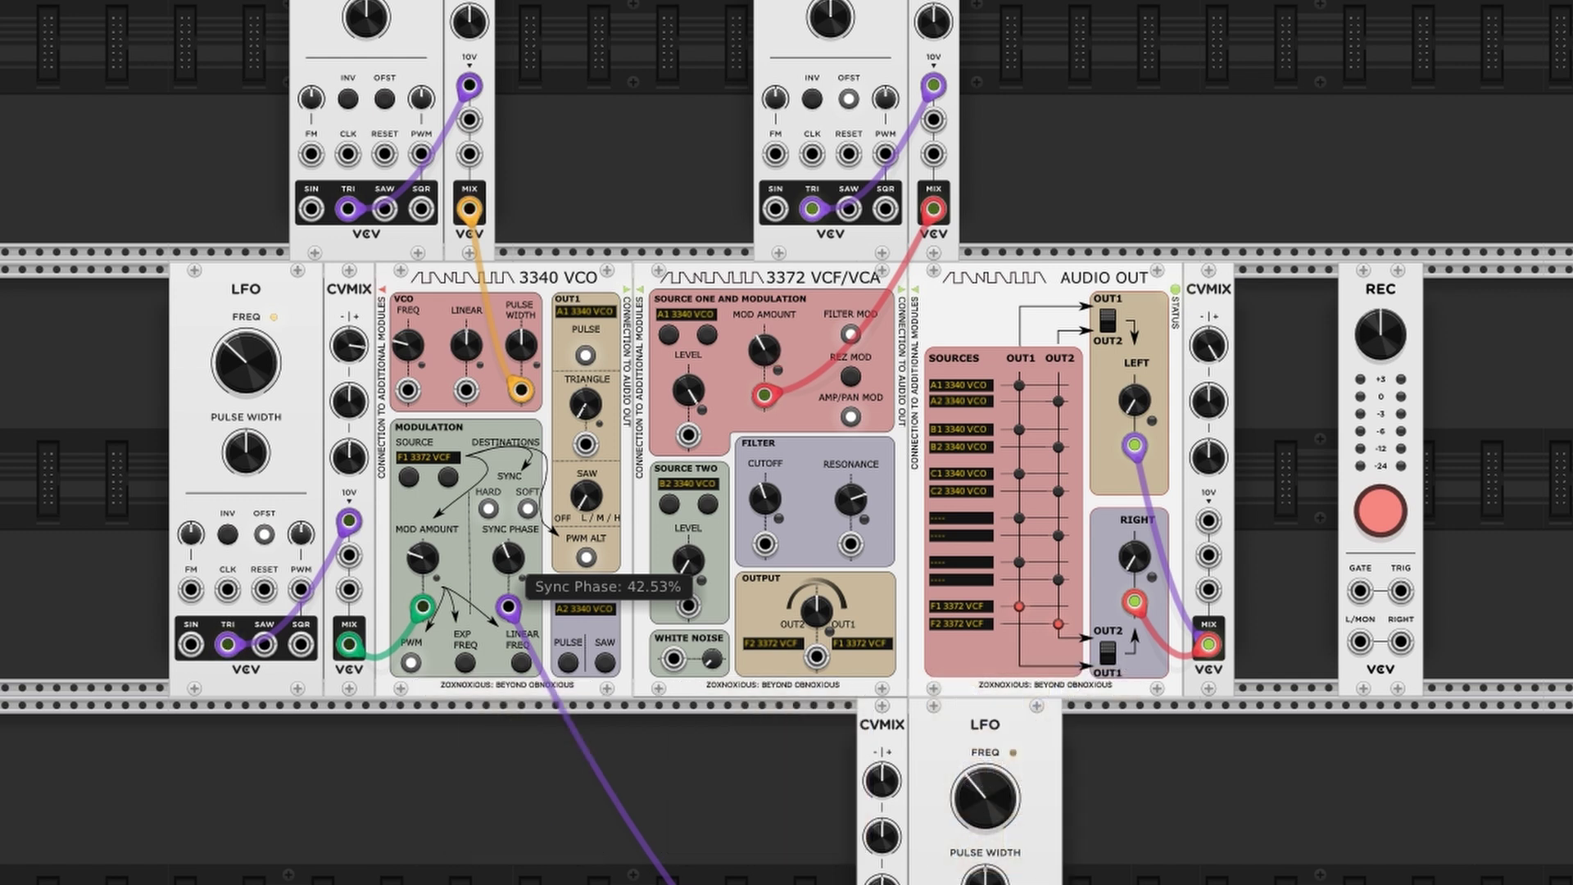
drag(510, 569, 510, 587)
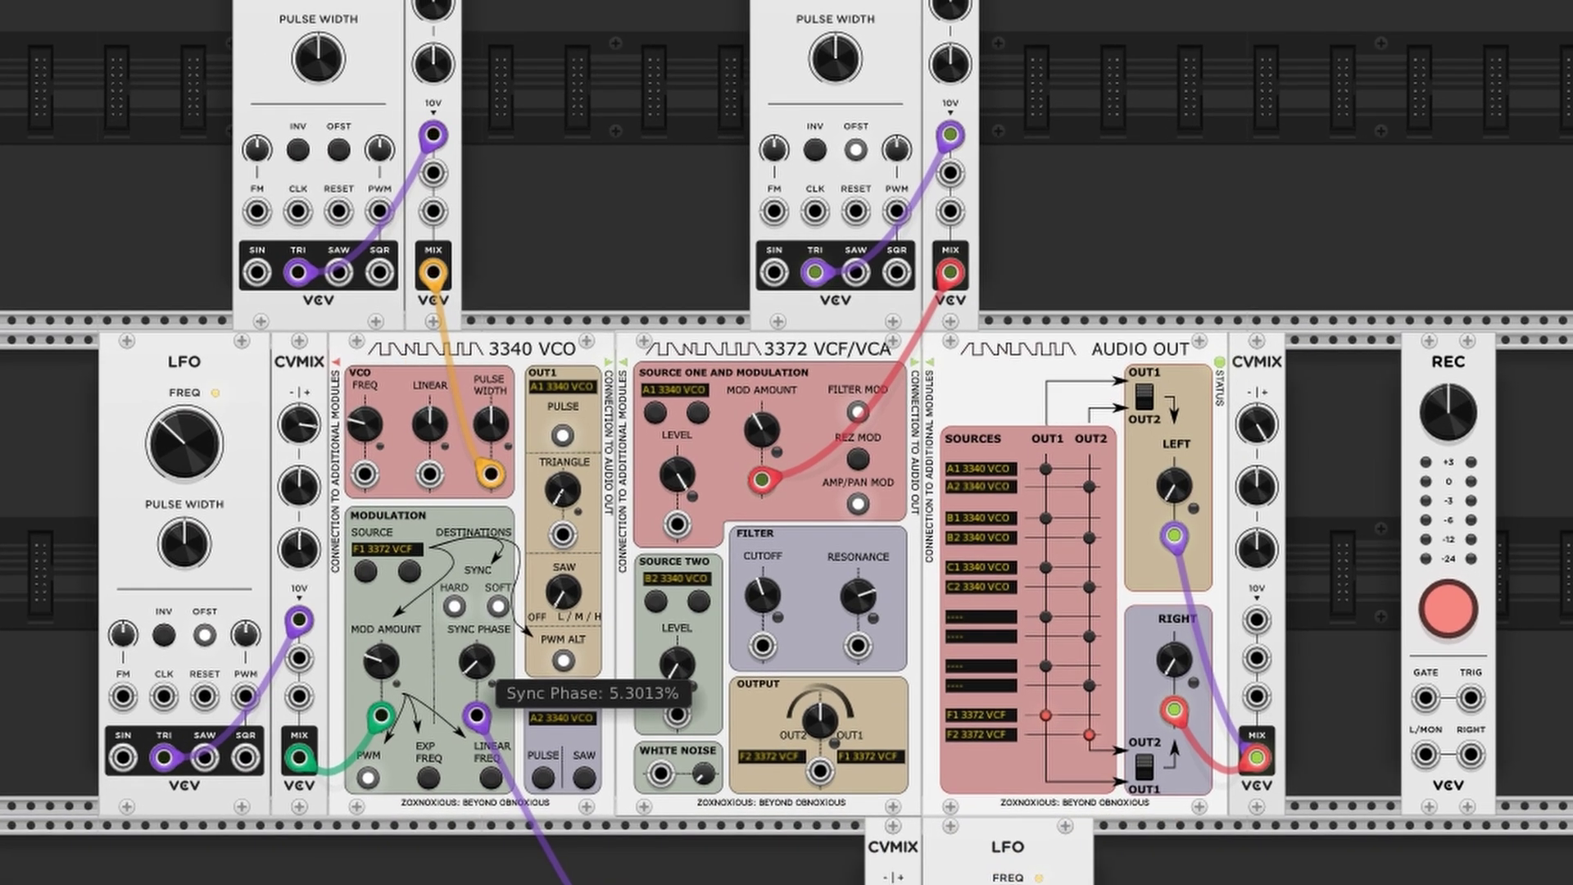
drag(477, 660, 477, 642)
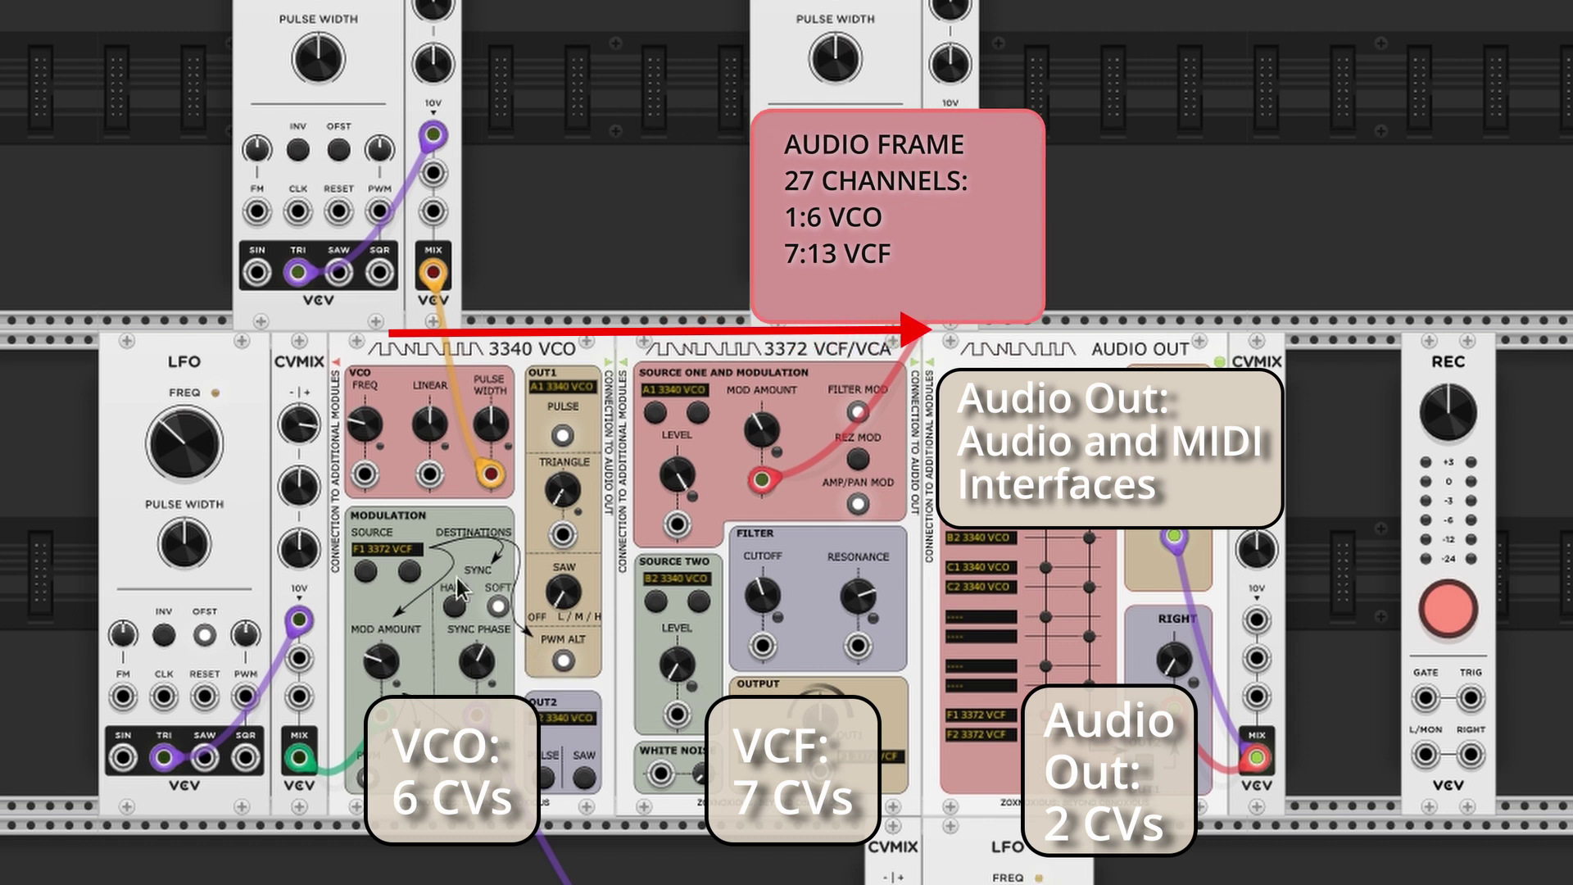
Nudge the VCO Sync Phase down slightly and drop the VCF Resonance to about 60.5%.
mouse_move(757, 583)
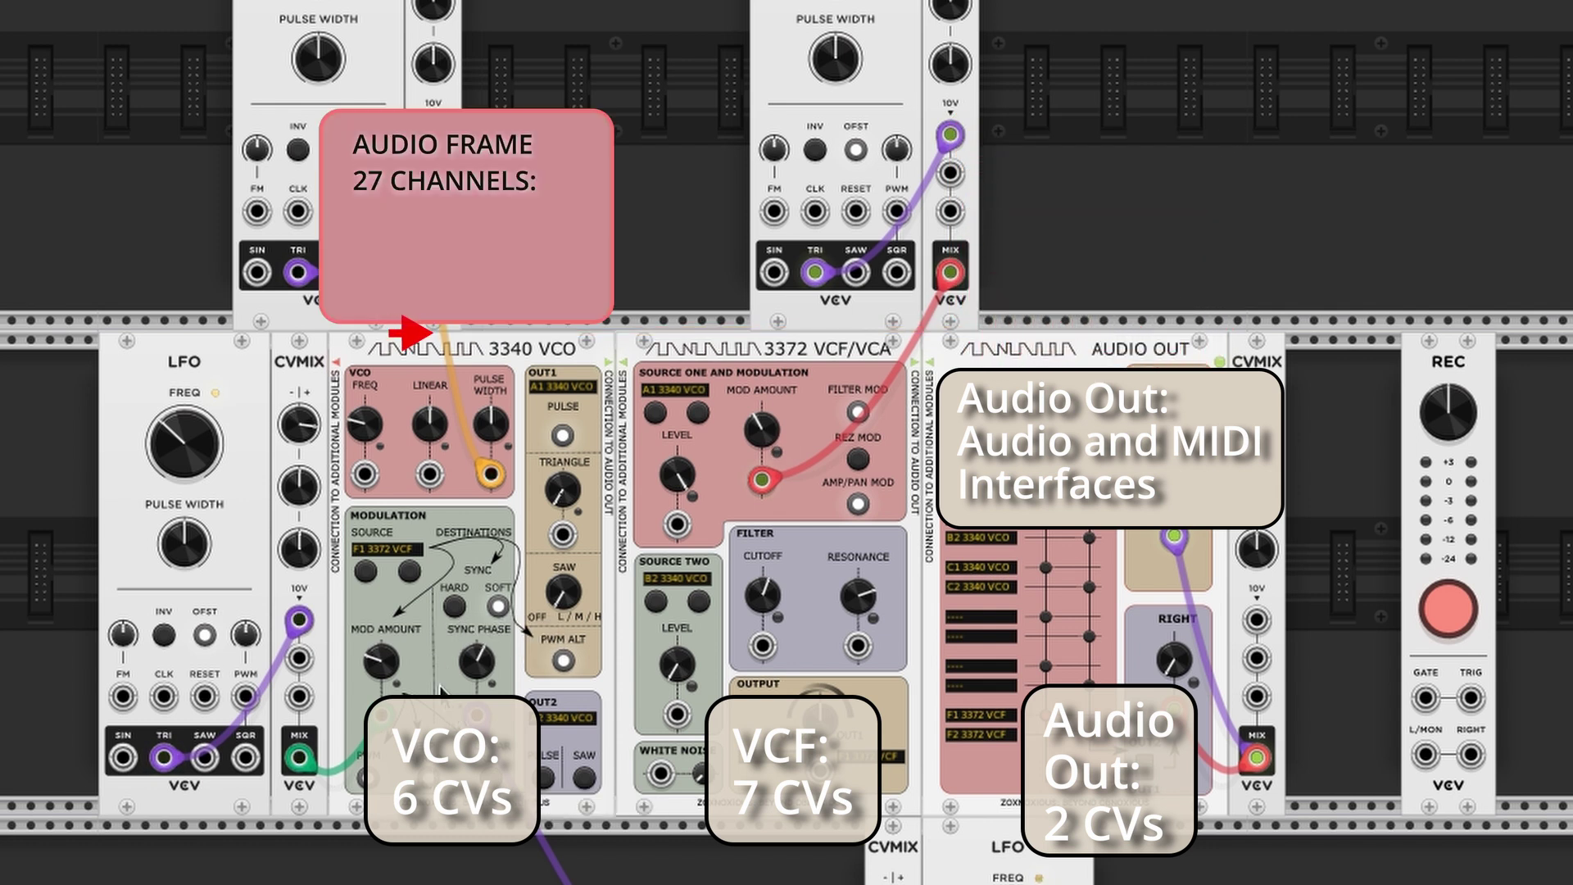
mouse_move(469, 662)
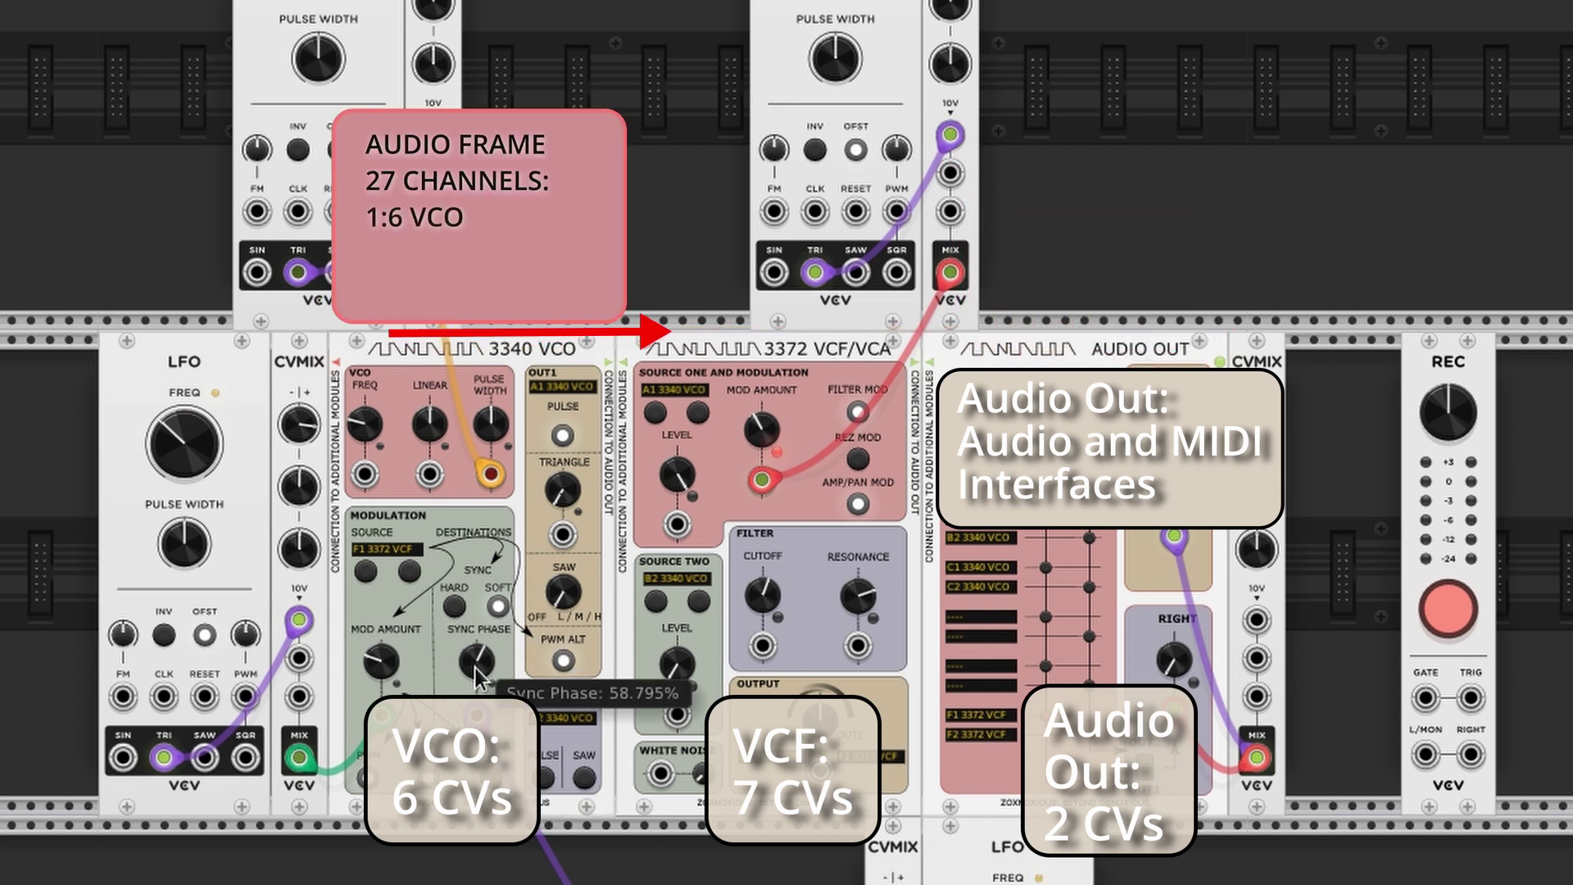
drag(475, 667, 475, 676)
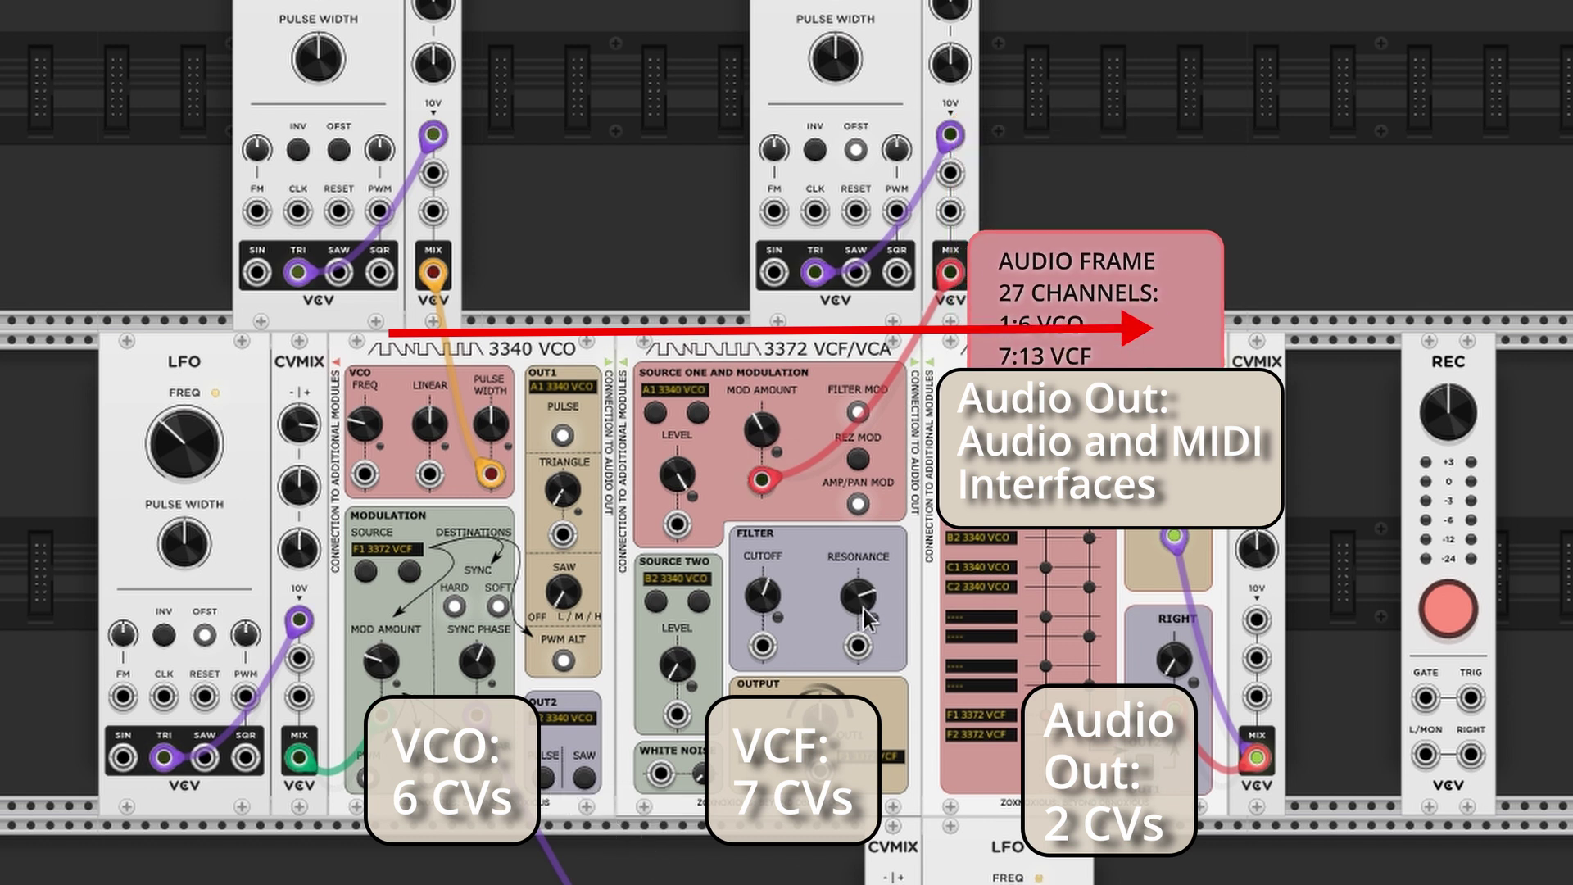
mouse_move(862, 605)
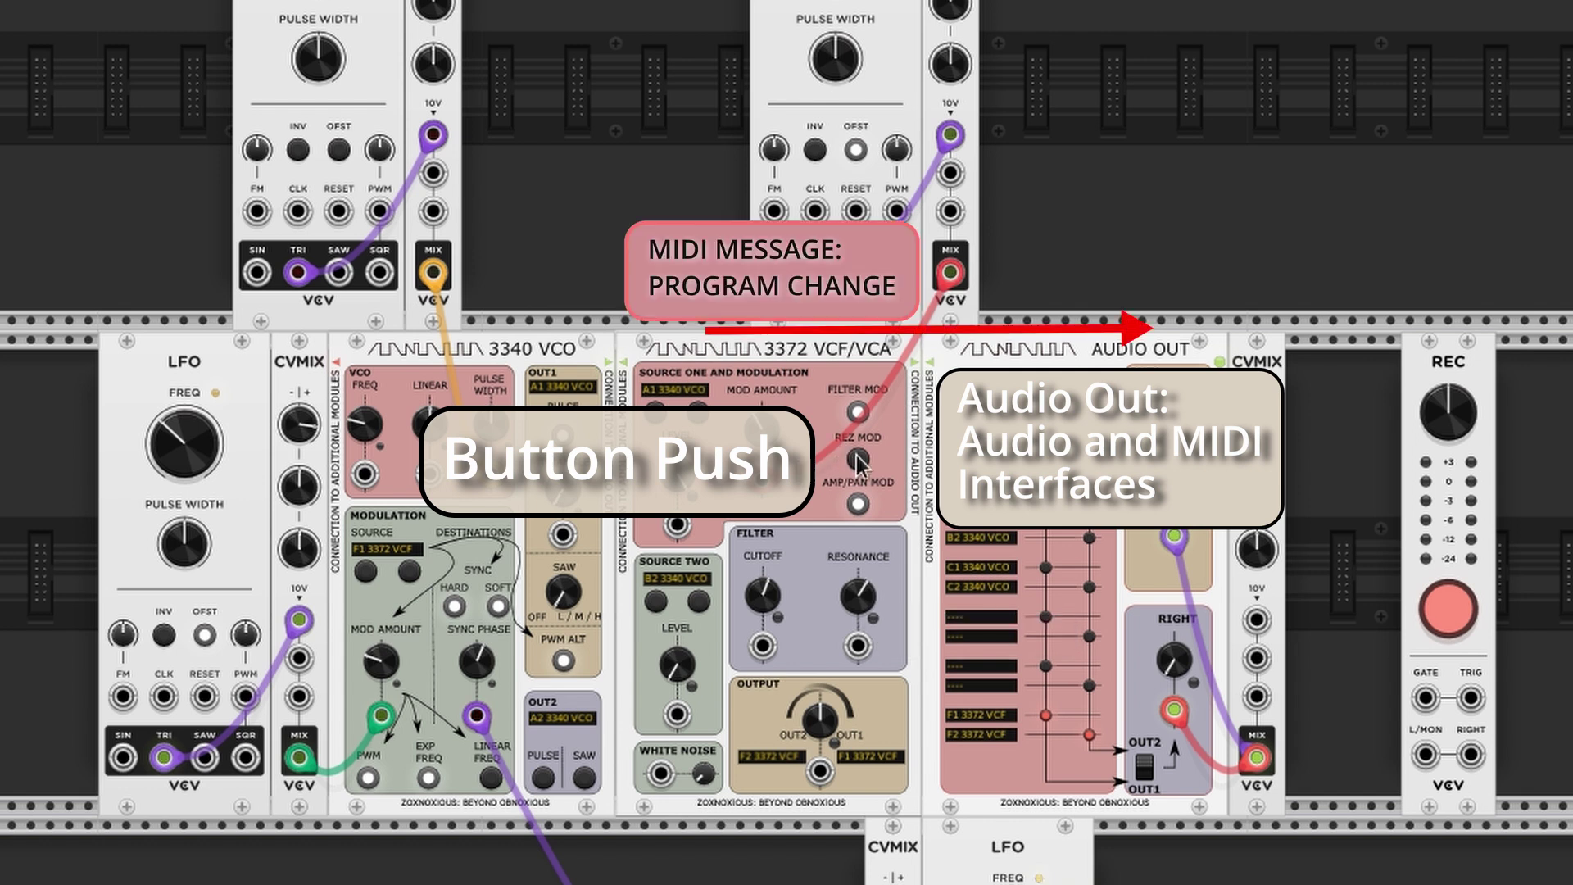
drag(852, 603, 853, 608)
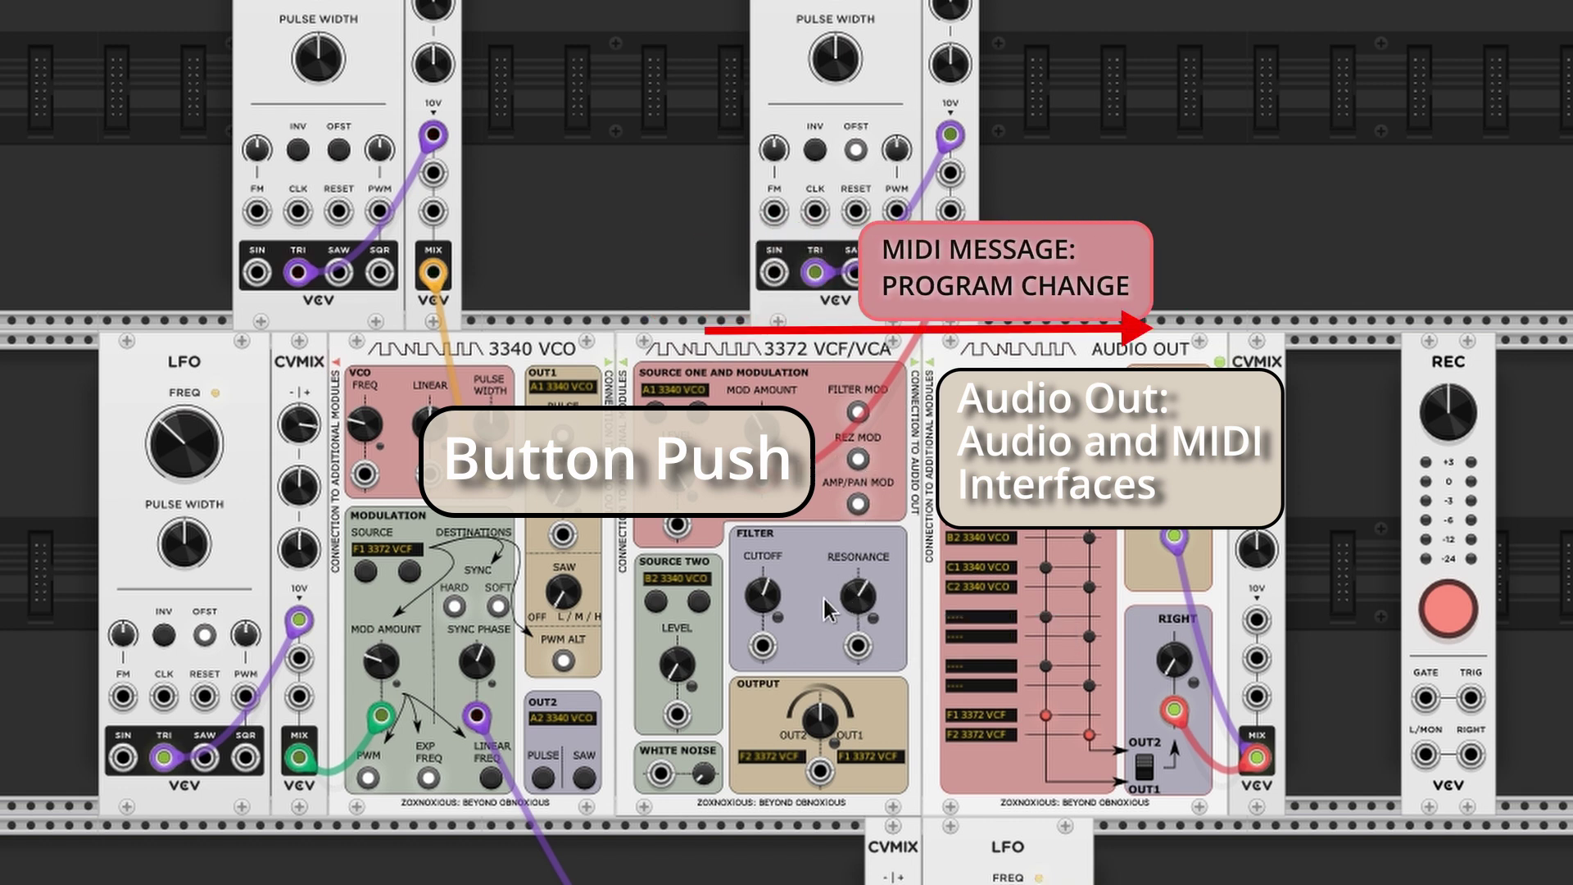